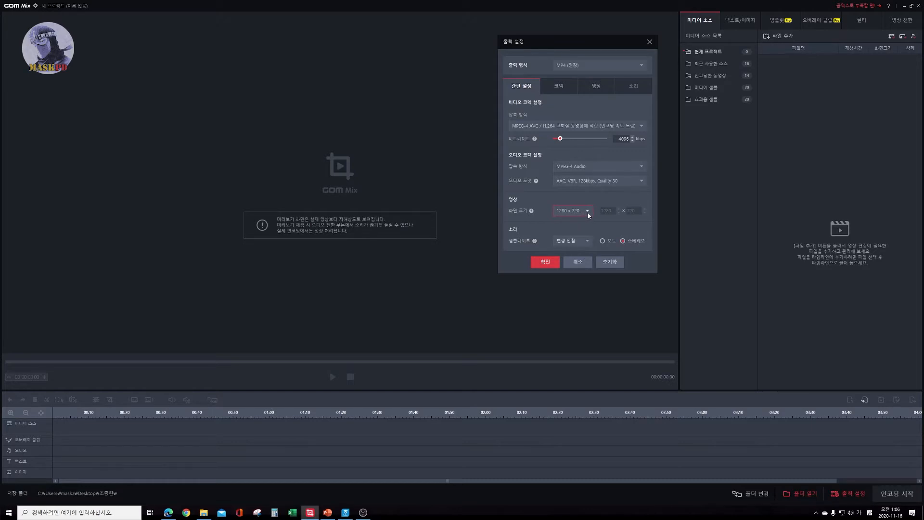
Set the output screen size to 1280 x 720 (HD) and check the other available resolutions.
left_click(588, 212)
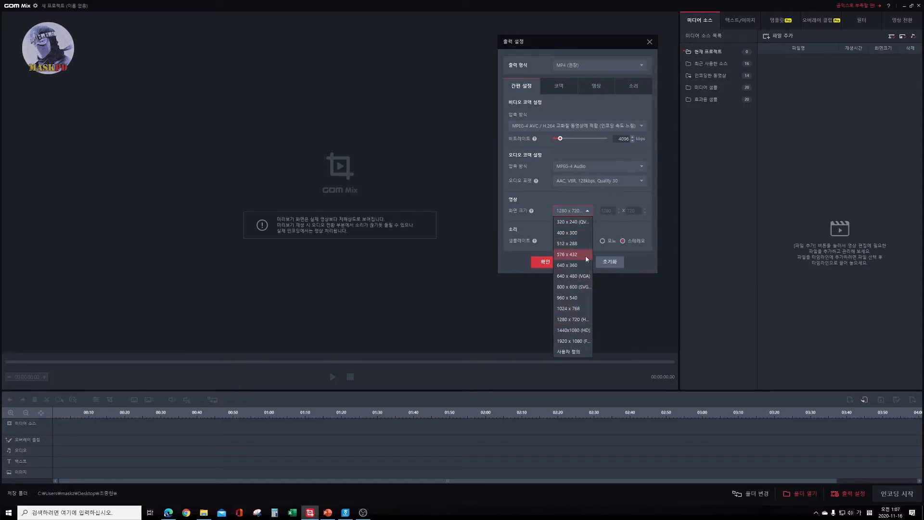
left_click(569, 320)
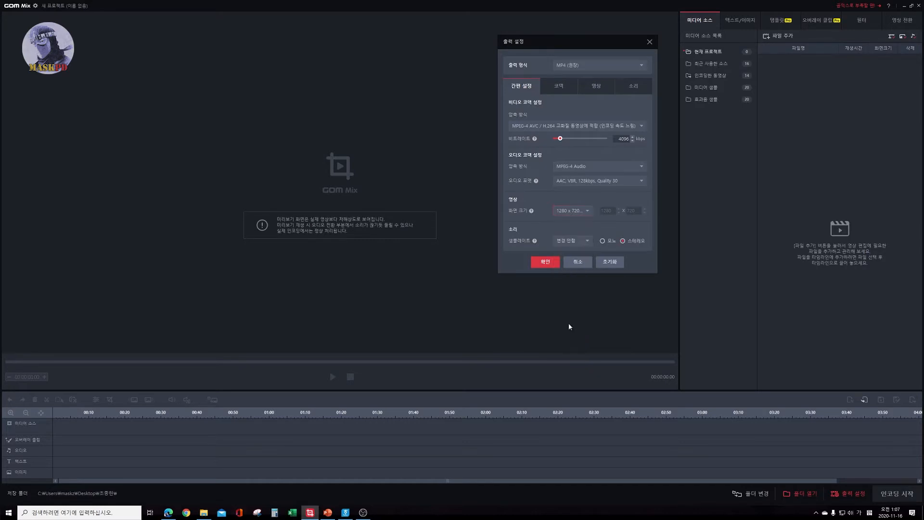
left_click(587, 211)
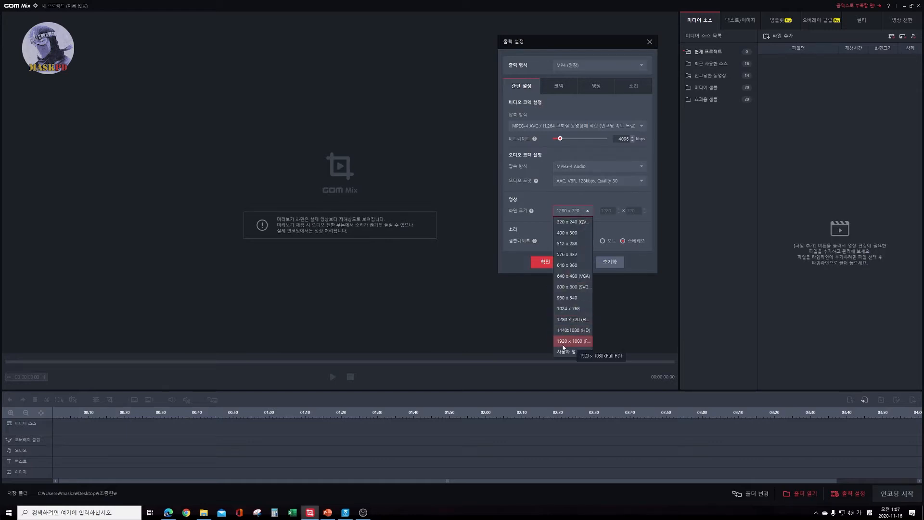
left_click(608, 233)
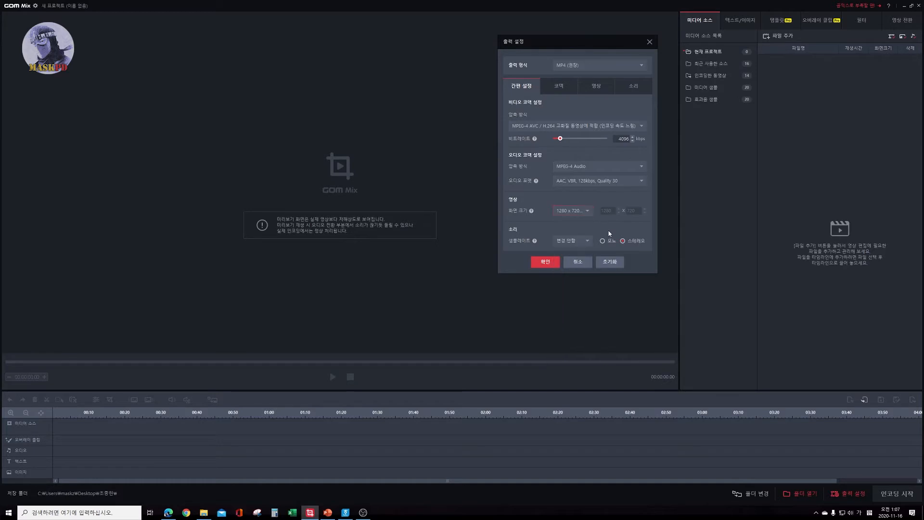
Review the codec, video and sound output settings, including the sample rate options, and accept the output settings.
left_click(561, 88)
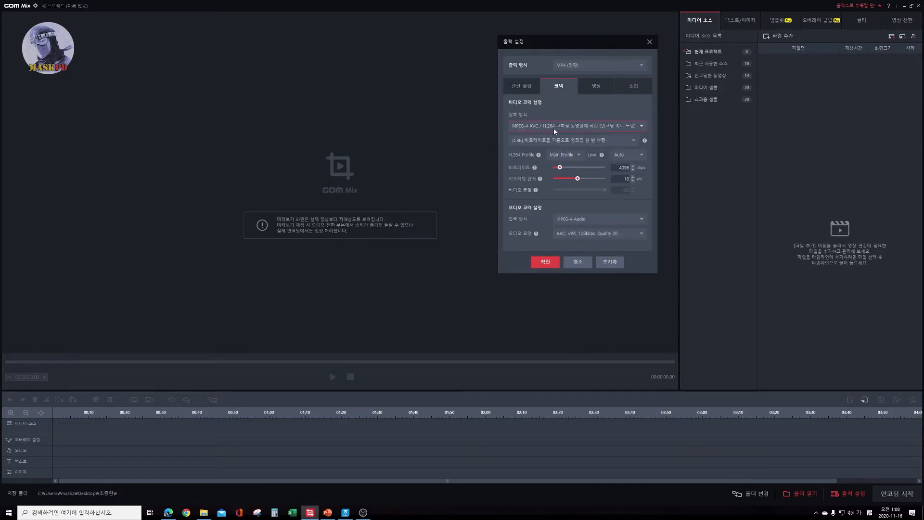
left_click(597, 86)
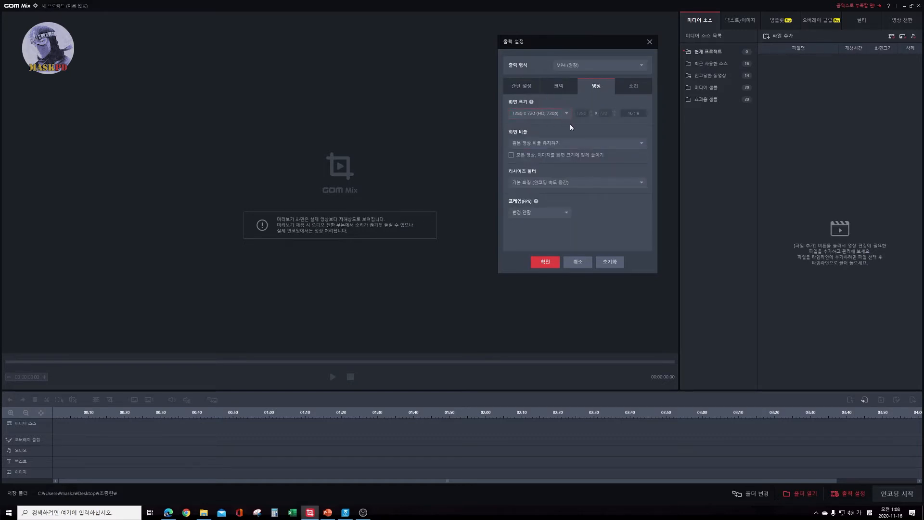
left_click(632, 86)
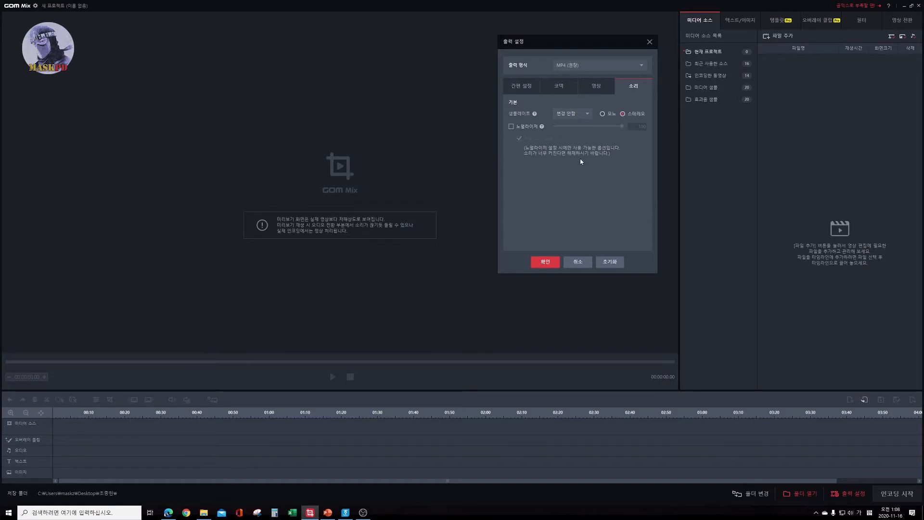
left_click(588, 116)
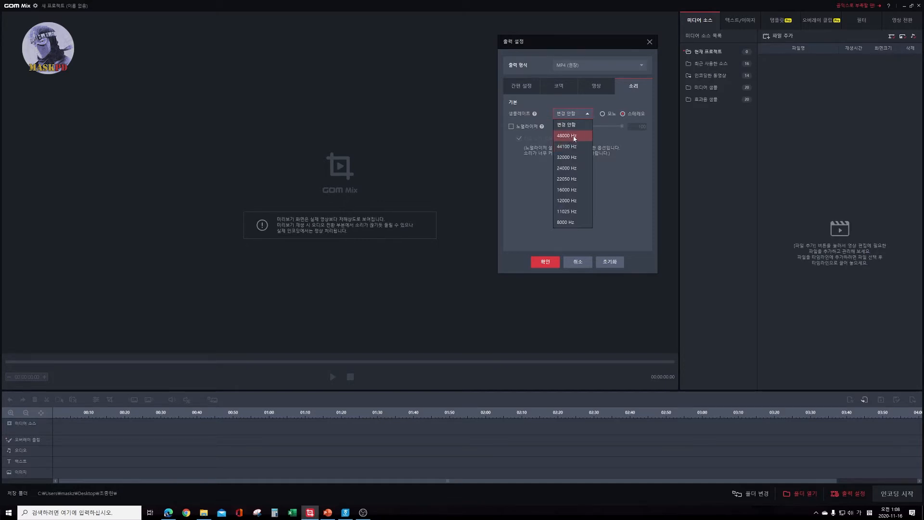
left_click(594, 132)
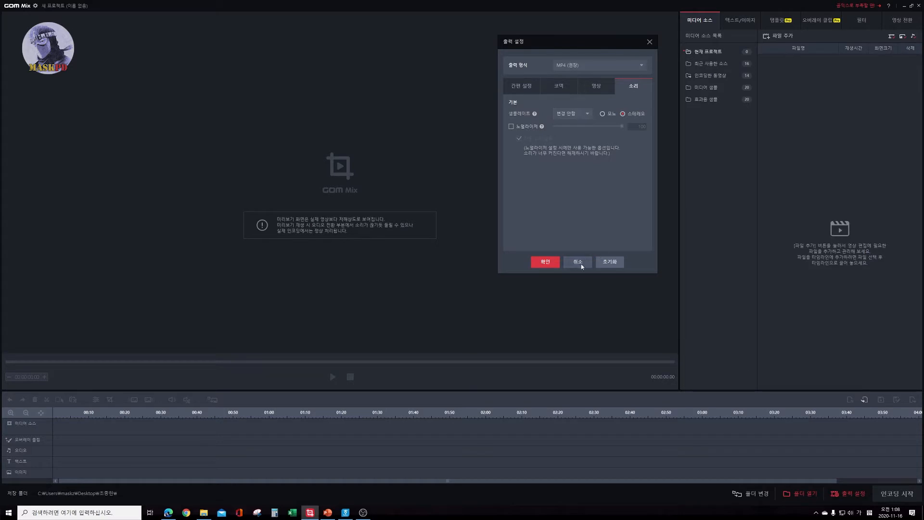
left_click(545, 262)
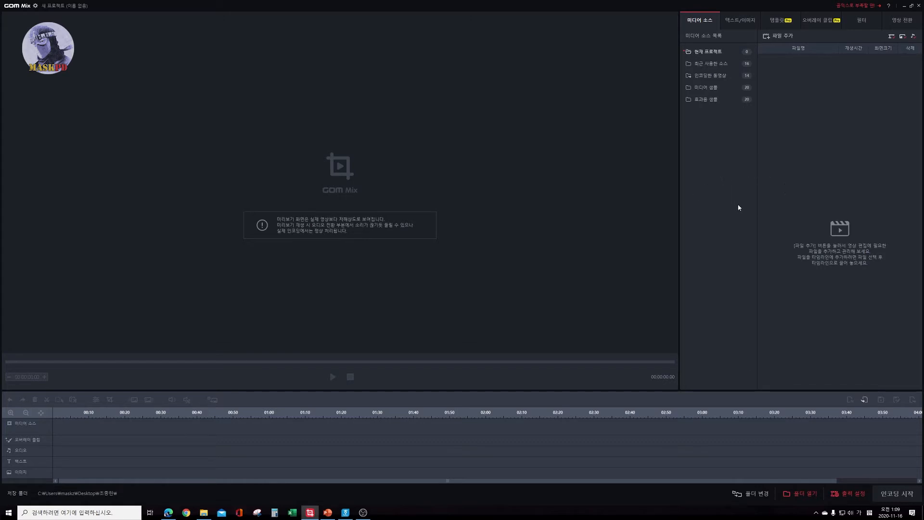
Import 인트로영상.mp4 from the MASTER folder into the current project's media sources.
left_click(784, 37)
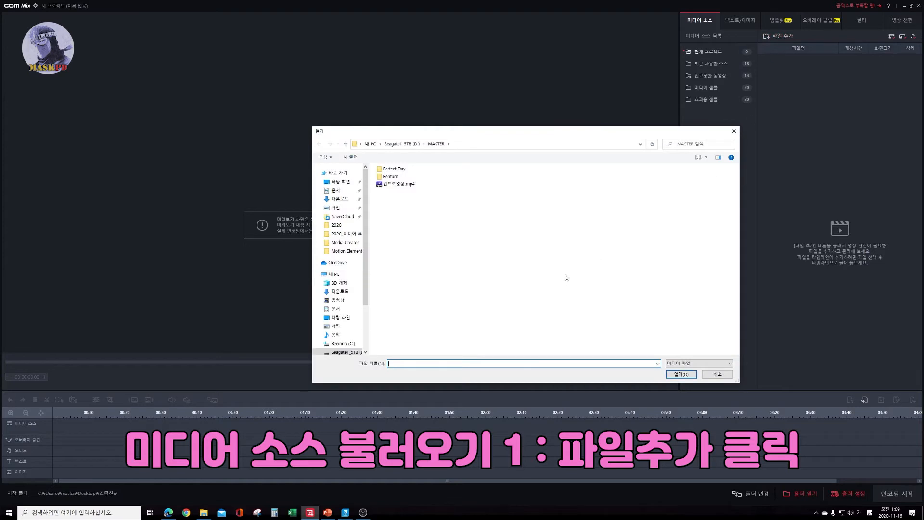
left_click(386, 185)
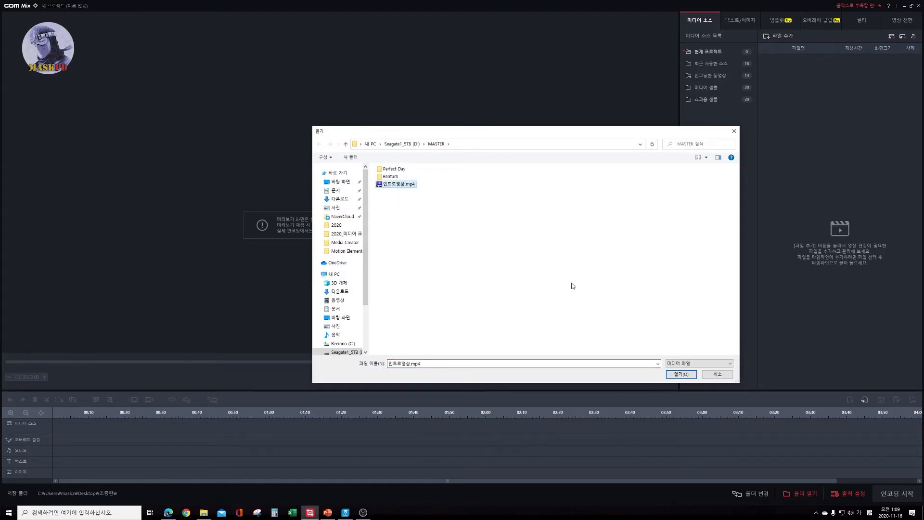
left_click(688, 376)
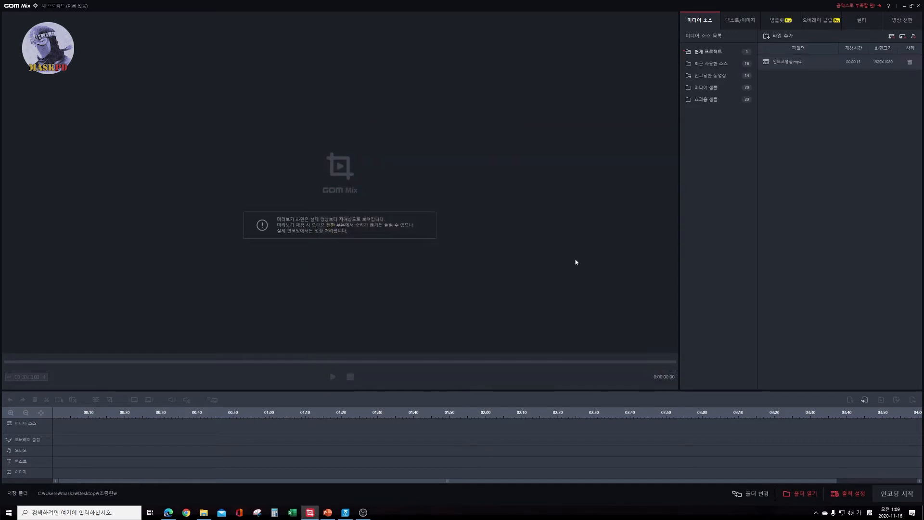
Place 인트로영상.mp4 at the start of the timeline's media source track and play the preview.
left_click(766, 64)
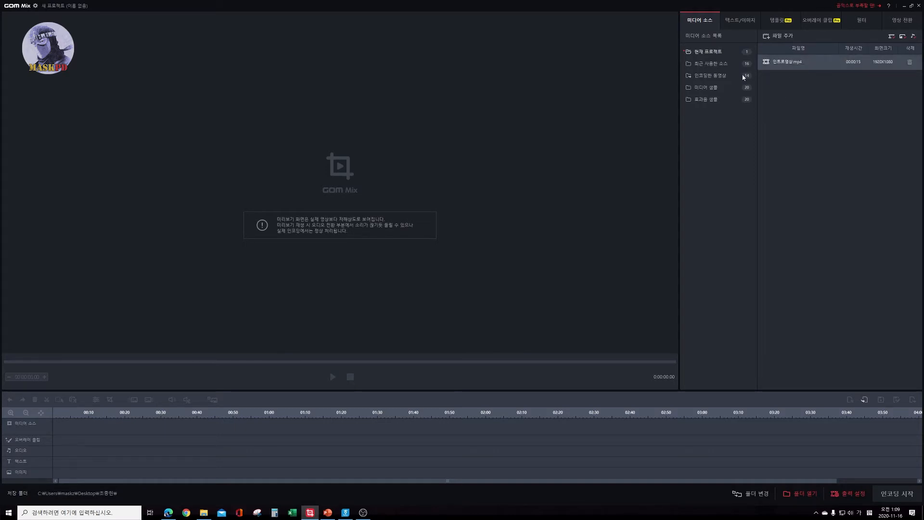
left_click_drag(743, 77, 56, 432)
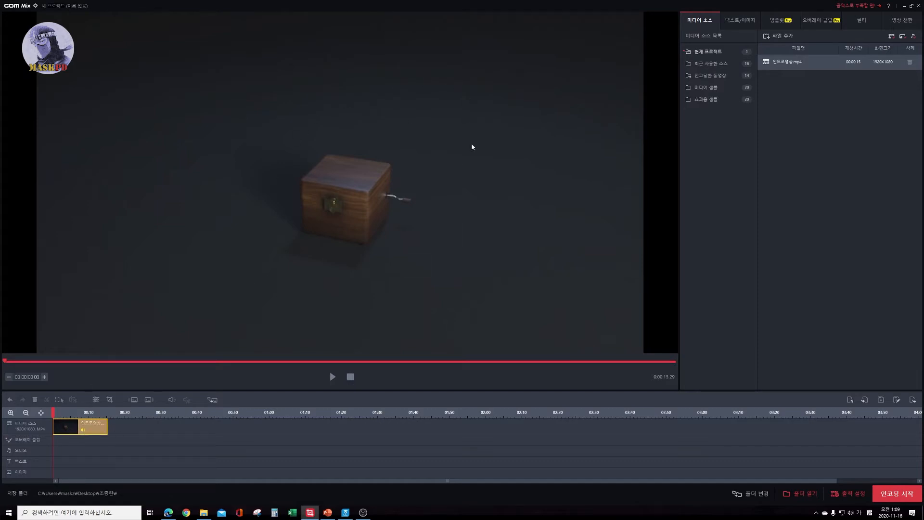
left_click(333, 376)
Add Renturn_MASTER_v1_Full.mp4 to the media source list from the MASTER\Renturn folder in File Explorer.
left_click(203, 512)
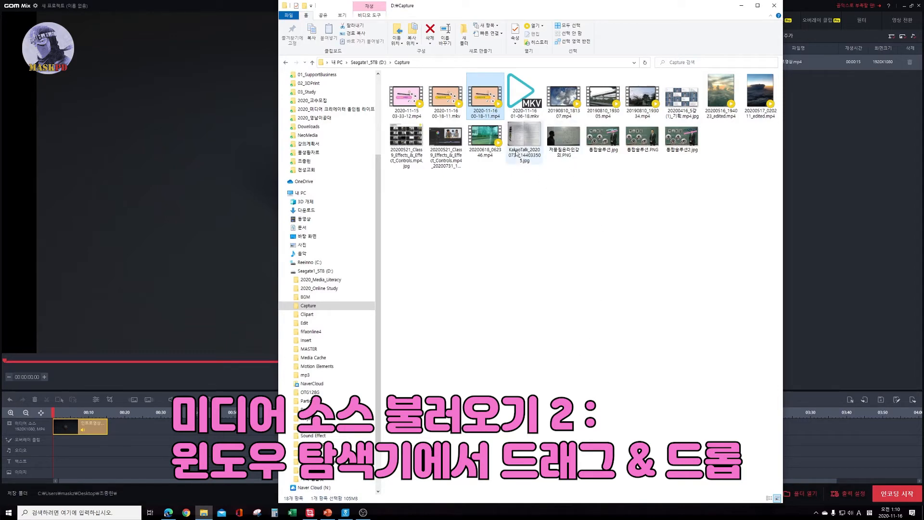
left_click(325, 350)
double_click(406, 84)
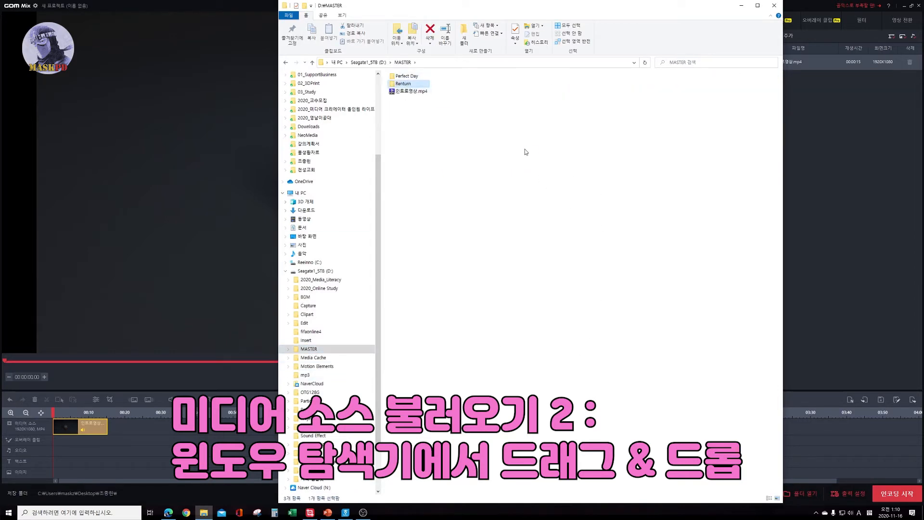
left_click_drag(534, 9, 501, 33)
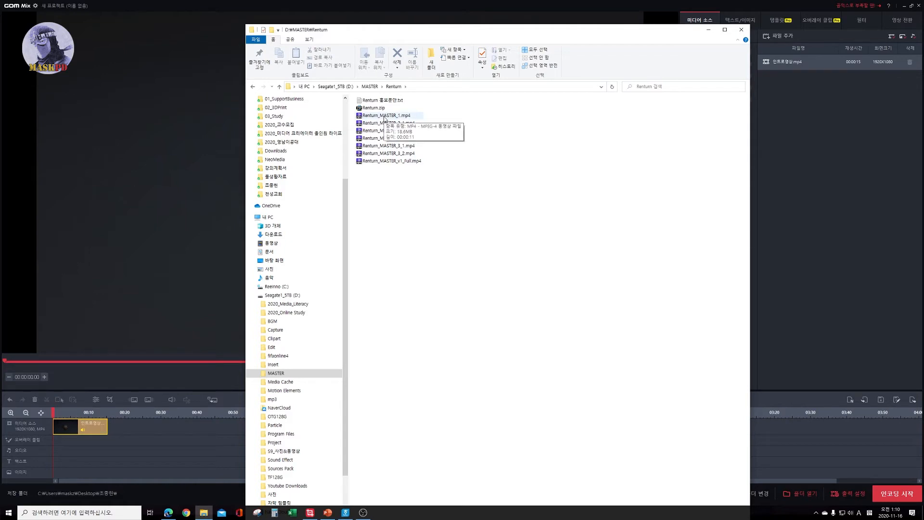
left_click_drag(391, 161, 813, 198)
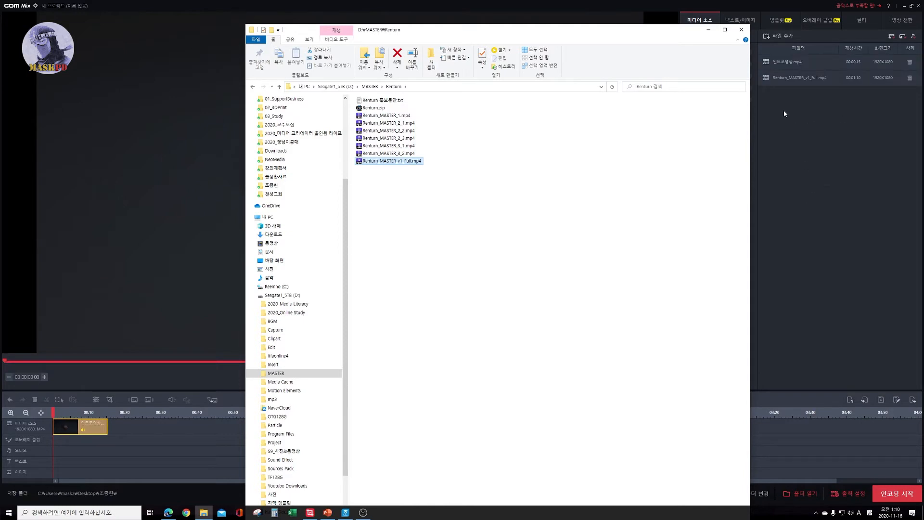
left_click(708, 30)
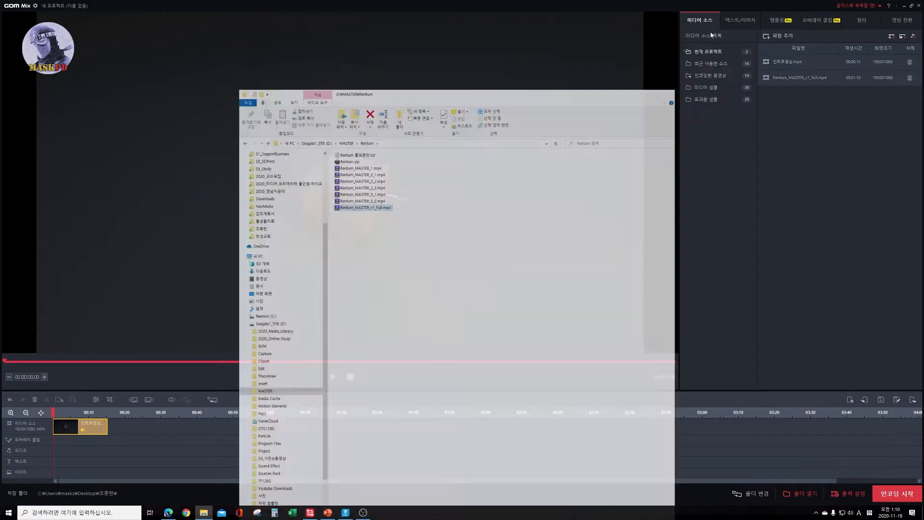
Place Renturn_MASTER_v1_Full.mp4 after the intro clip on the media source track and preview its frames up to about 01:00.
left_click_drag(764, 81, 128, 431)
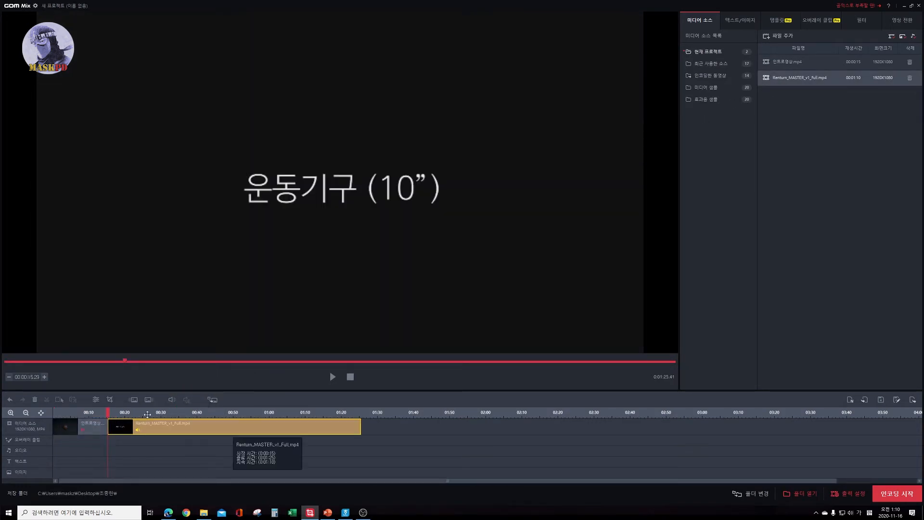
left_click(164, 412)
left_click_drag(173, 413, 262, 417)
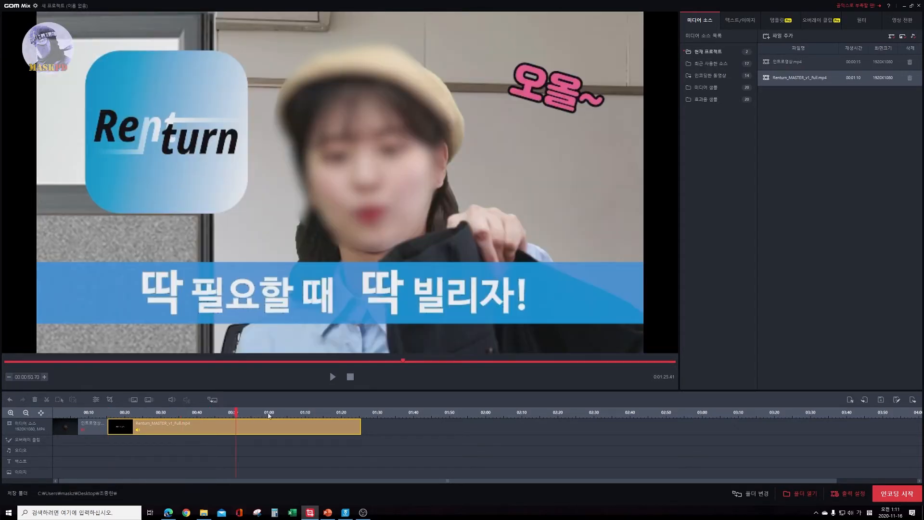
left_click(269, 413)
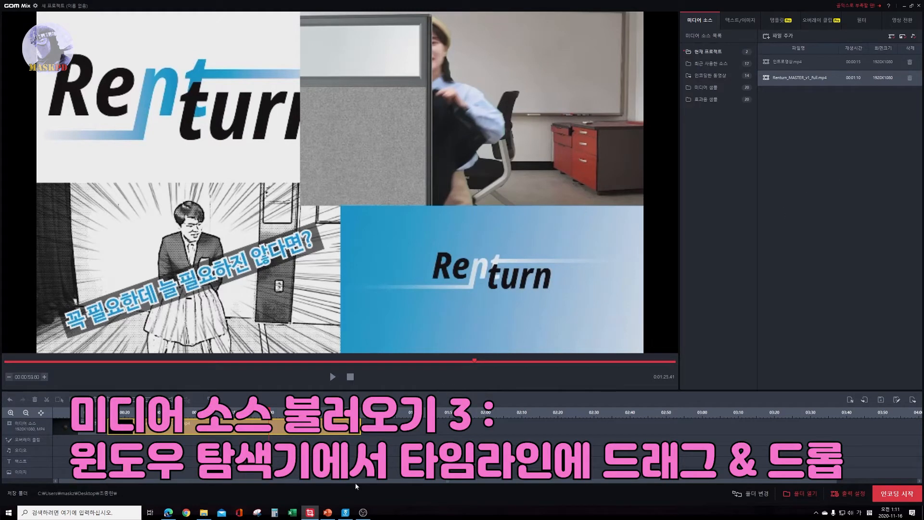
Add Perfect Day_Master_1min_v3.mp4 from File Explorer's MASTER\Perfect Day folder directly to the timeline after the Renturn clip.
left_click(203, 514)
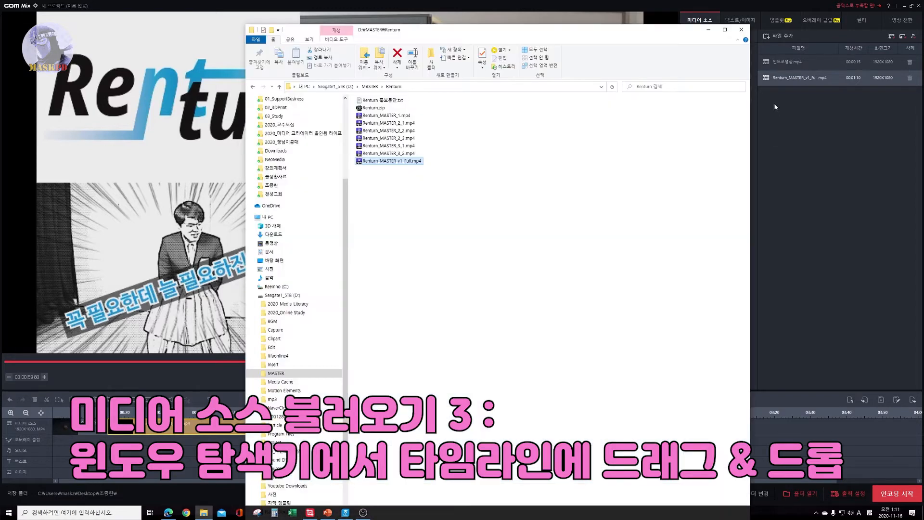
left_click_drag(676, 30, 862, 58)
left_click(555, 115)
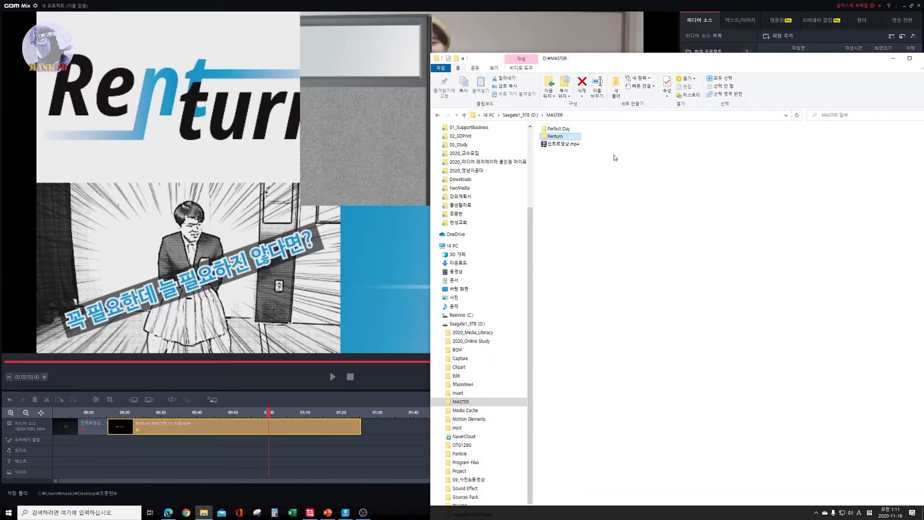
double_click(558, 128)
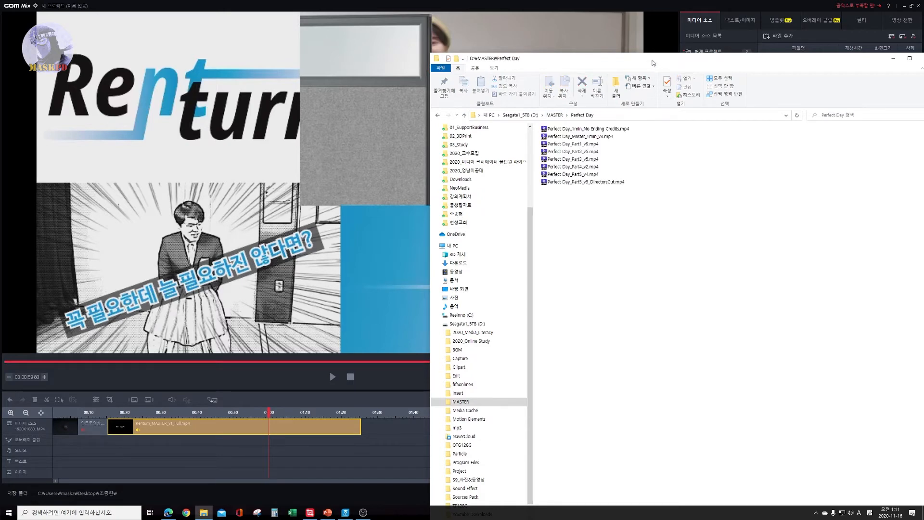
left_click_drag(655, 62, 584, 134)
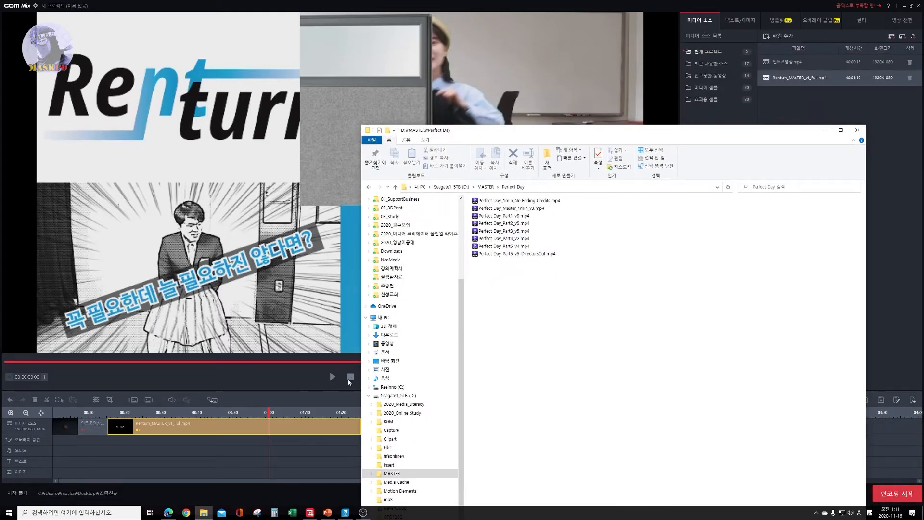
left_click_drag(659, 132, 402, 58)
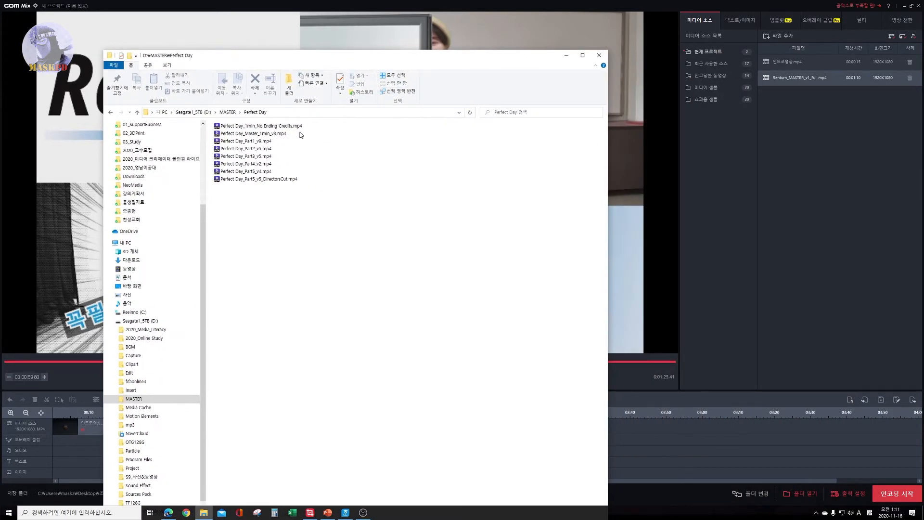
left_click(281, 134)
left_click_drag(281, 134, 669, 427)
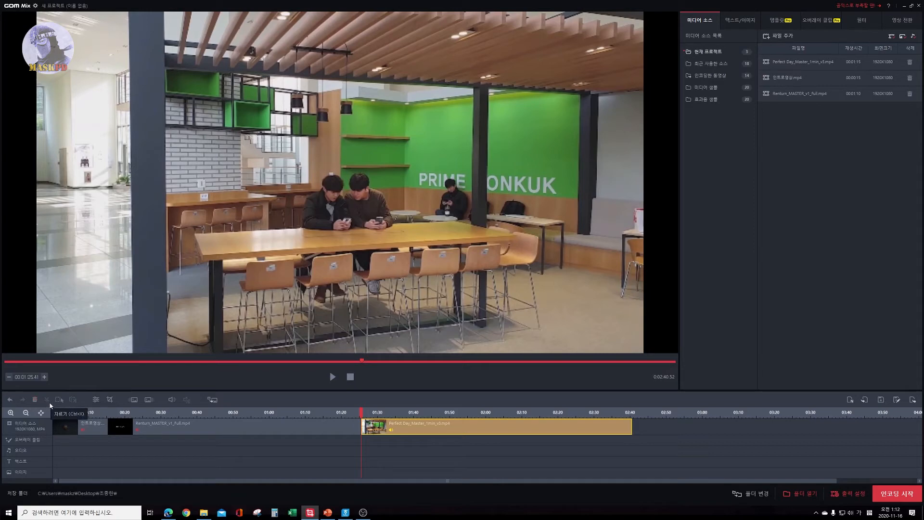
Preview frames of the Perfect Day clip at about 01:37 and 01:43, and look at the volume control and video transition effects.
left_click(406, 416)
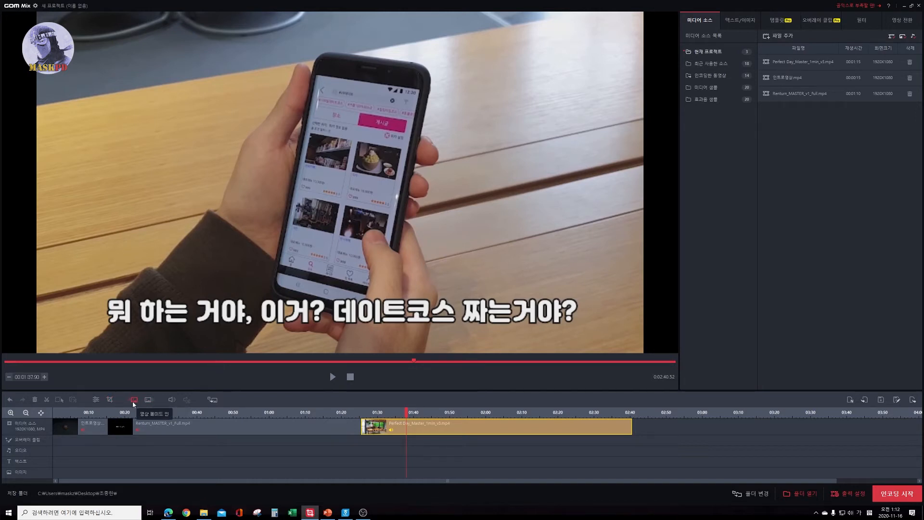
left_click(171, 400)
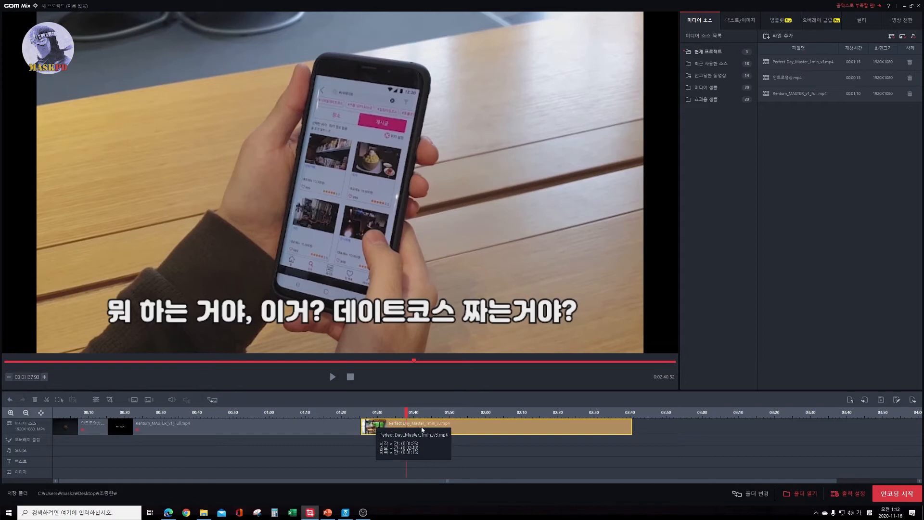
left_click(217, 403)
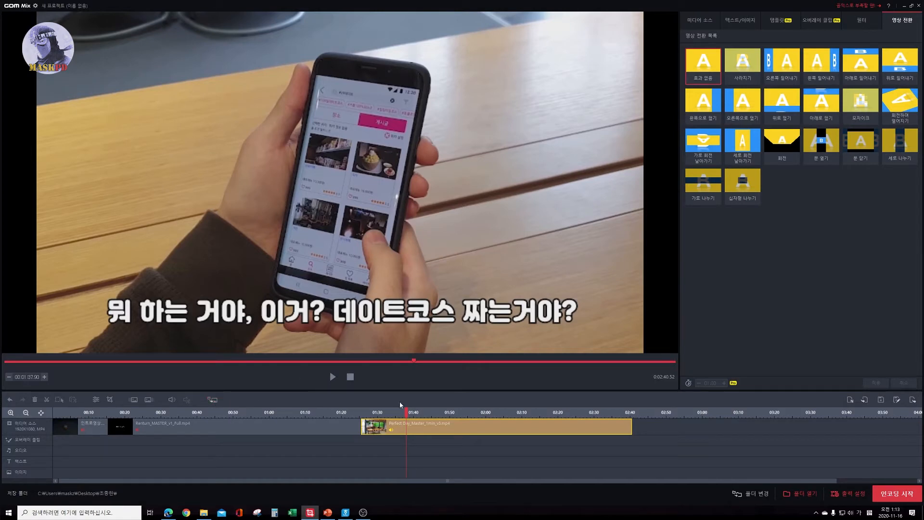
left_click(426, 415)
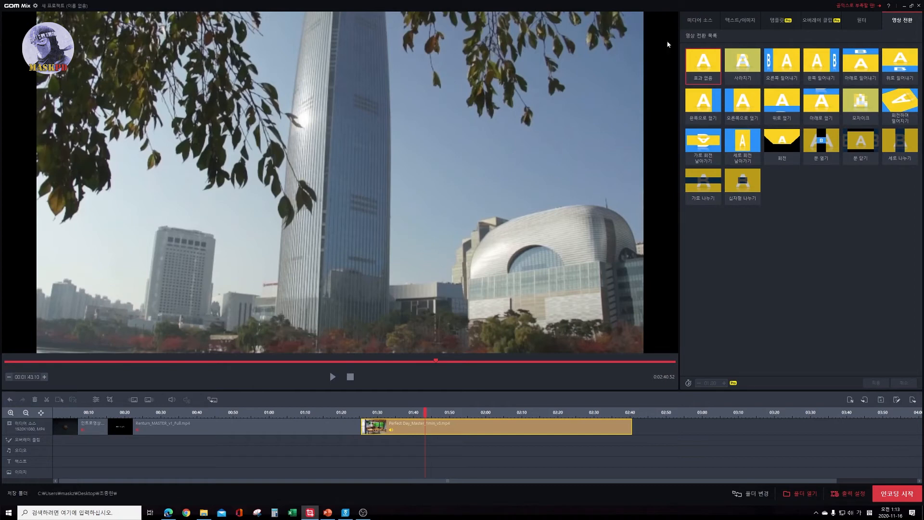
Import the images 마르티스.jpg, 사나운 개.png and 시바견.png from the D: drive's Clipart folder into the media source list.
left_click(693, 22)
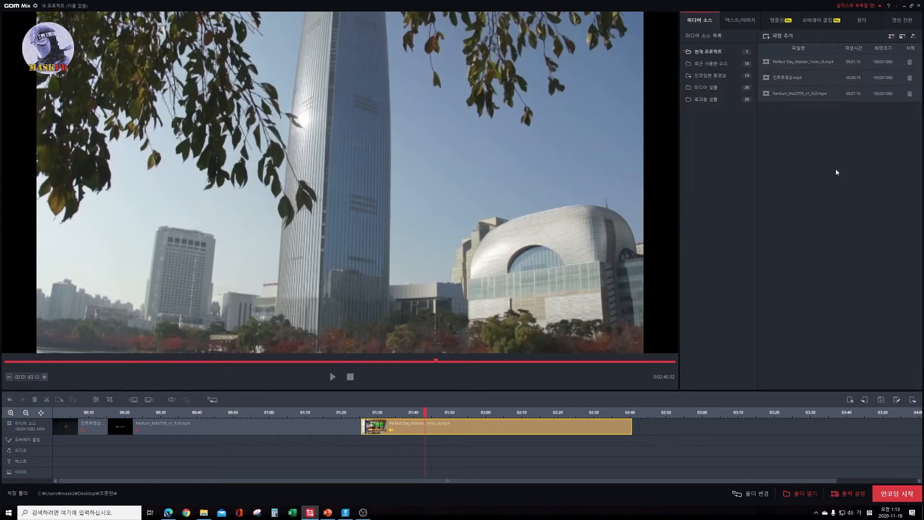
left_click(785, 36)
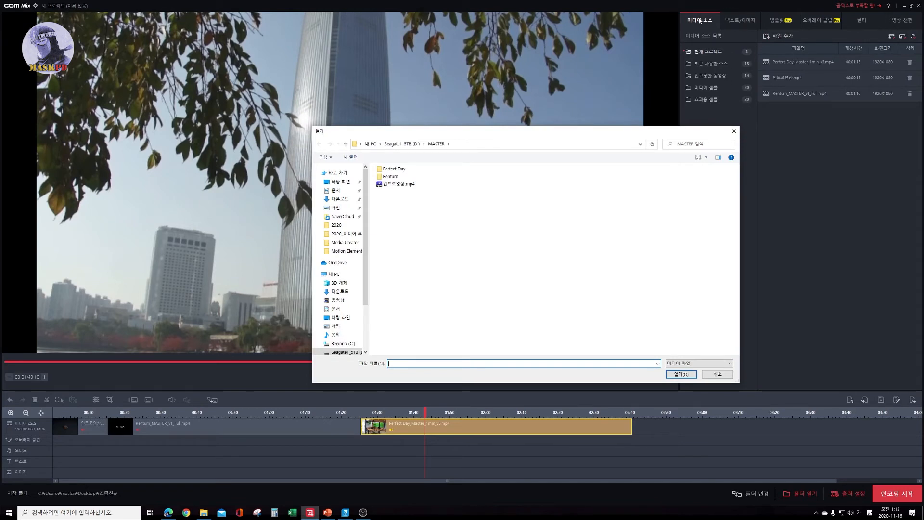
left_click(406, 145)
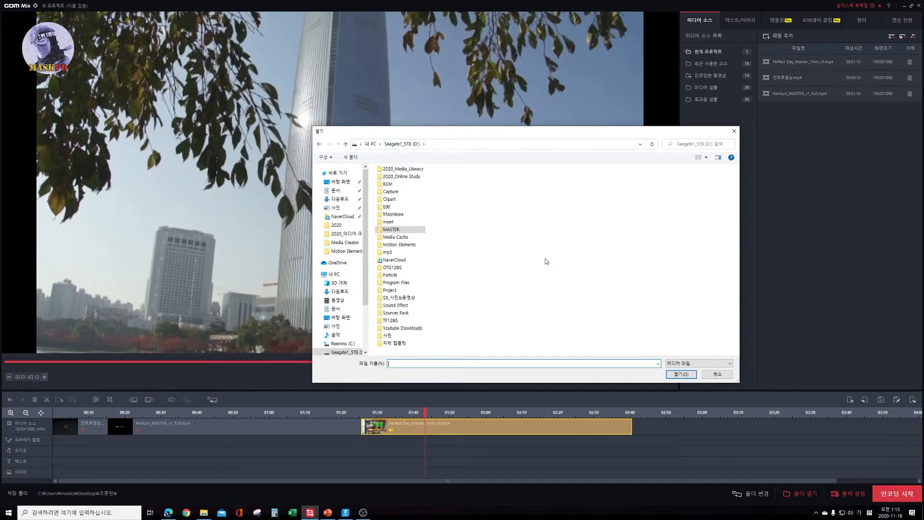
double_click(390, 199)
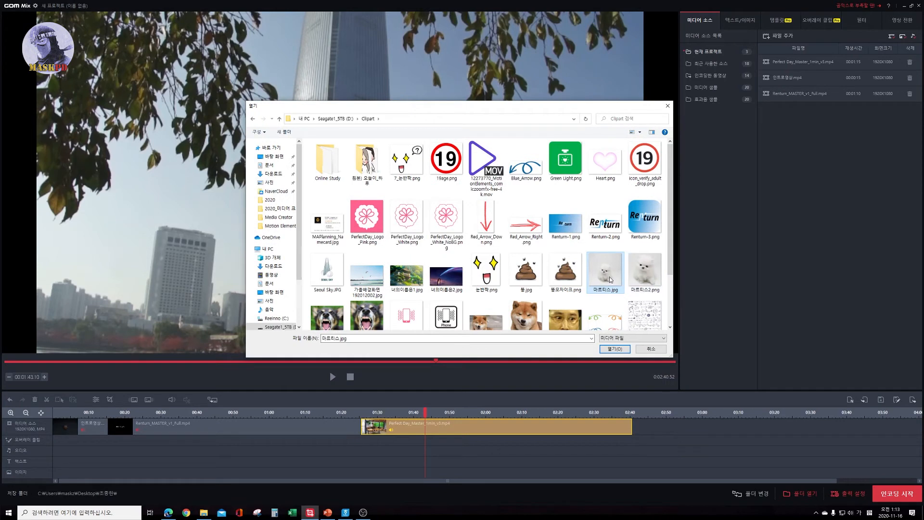
scroll(353, 325, "down", 1)
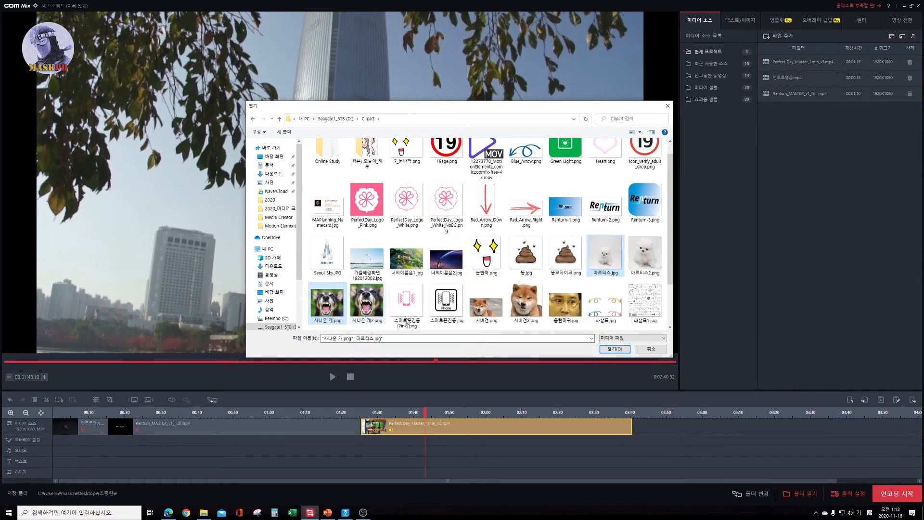
left_click(332, 308, "ctrl")
left_click(493, 317, "ctrl")
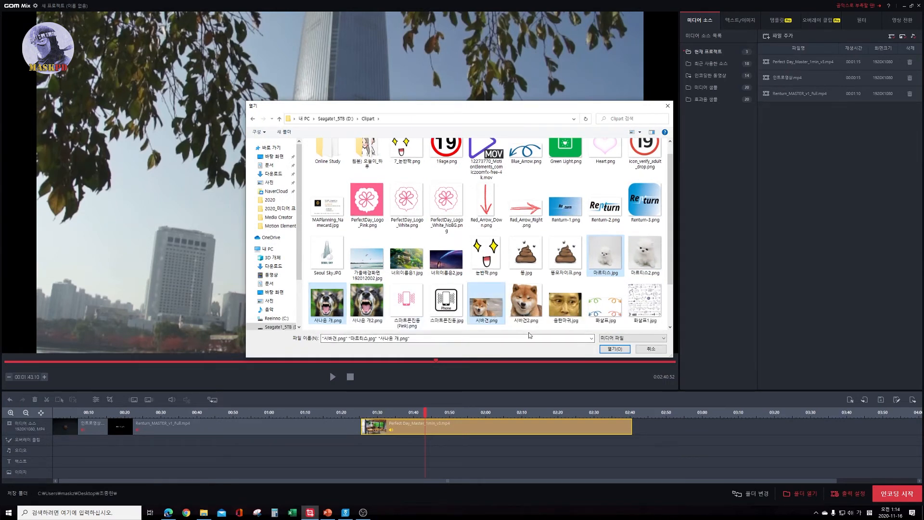
left_click(614, 348)
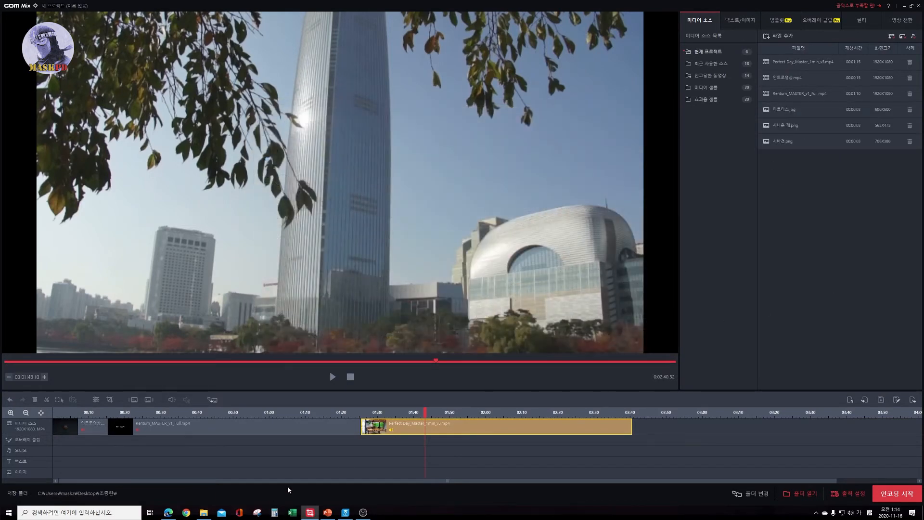
Place 마르티스.jpg after the Perfect Day clip on the media source track and preview it at about 02:42.
left_click_drag(789, 110, 681, 432)
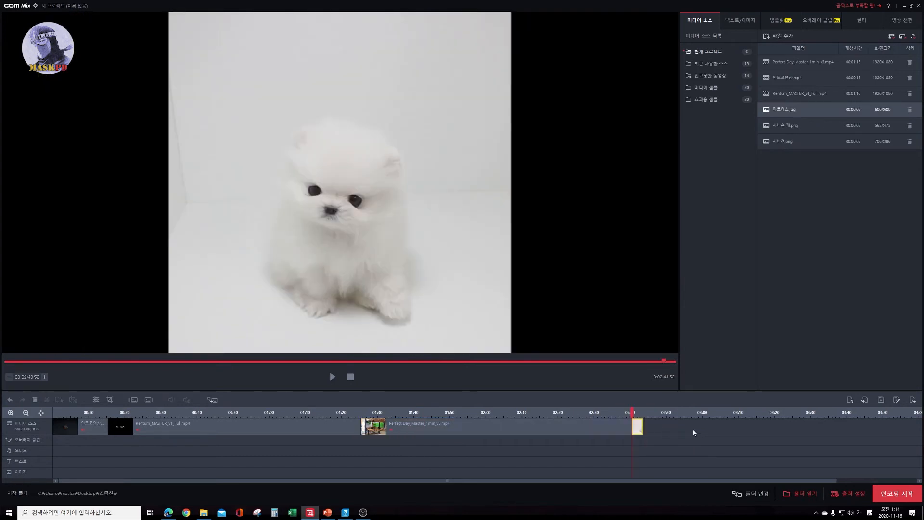
left_click(639, 412)
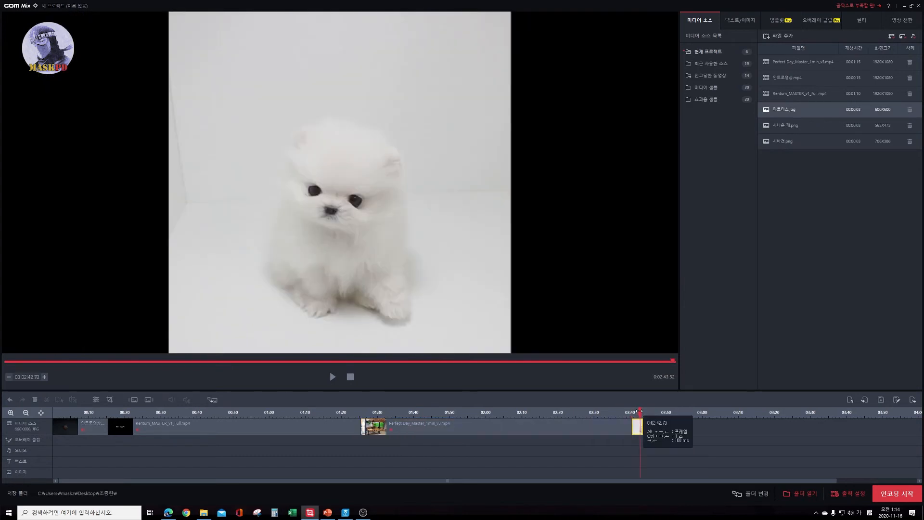
left_click_drag(639, 412, 638, 413)
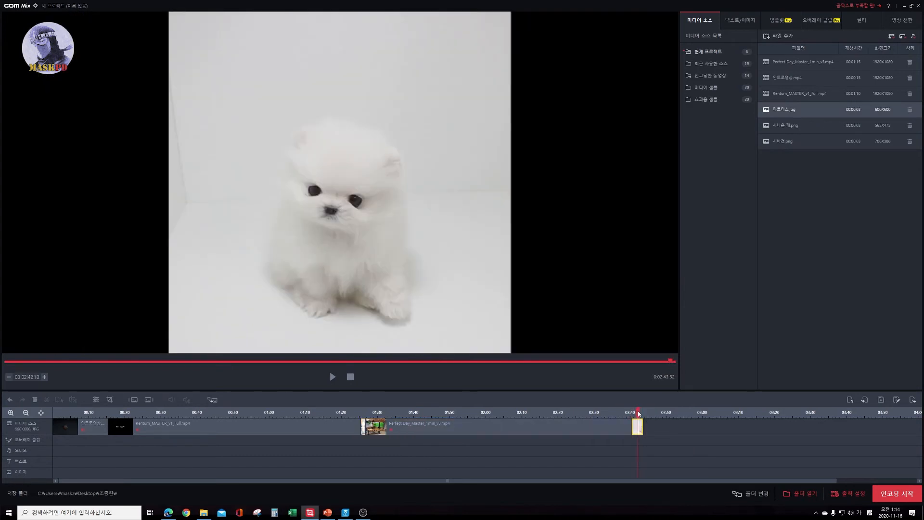
Look at the text/image section and compare it with the media source list.
left_click(740, 20)
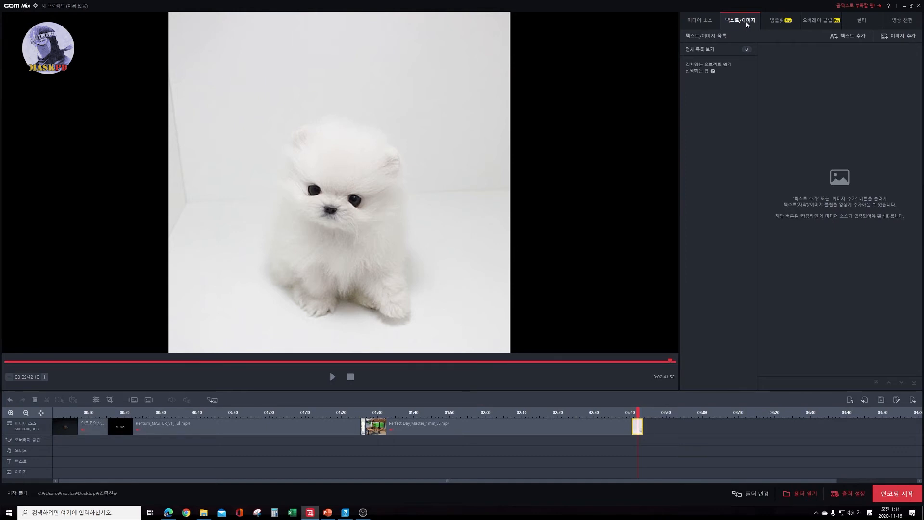
left_click(712, 21)
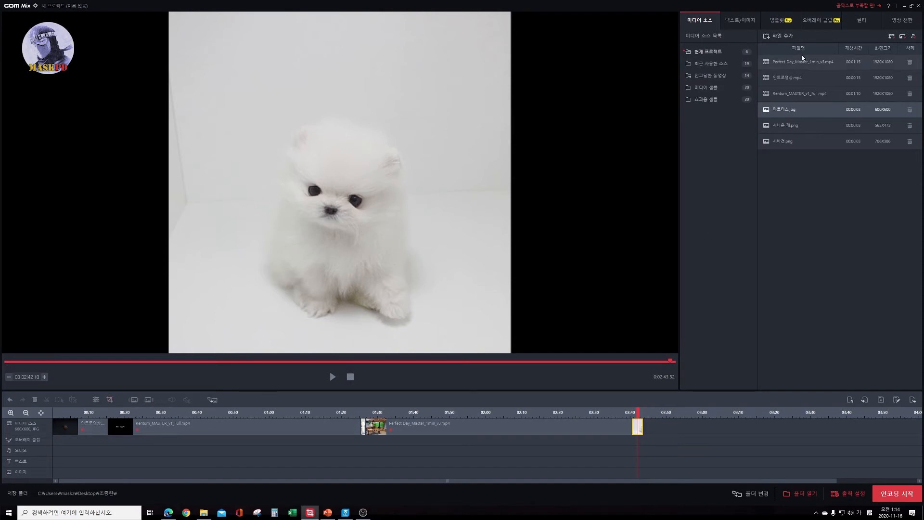
left_click(750, 22)
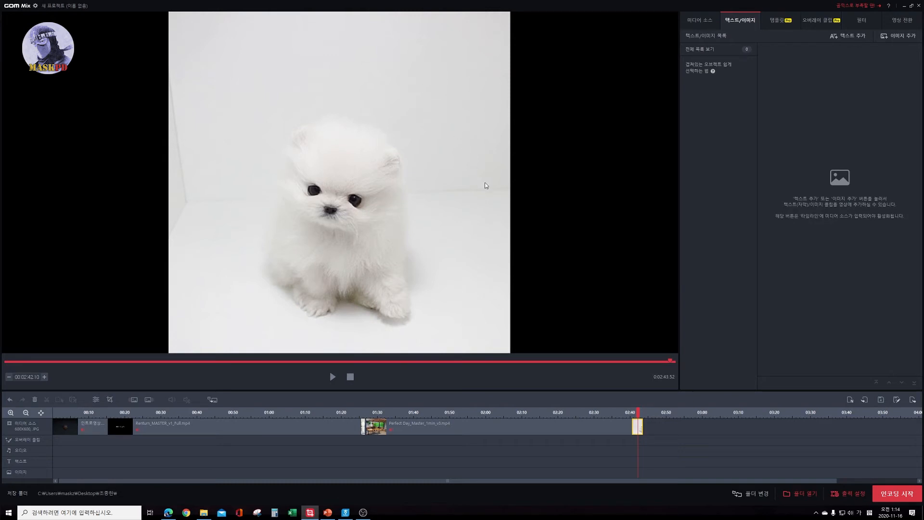
left_click(703, 22)
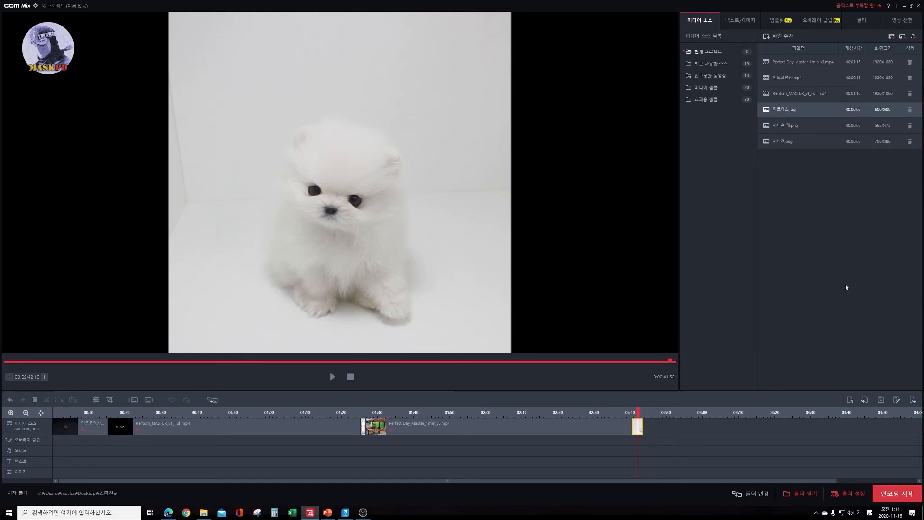
Start adding more media files from the Clipart folder and enlarge the file dialog to show all the thumbnails.
left_click(782, 36)
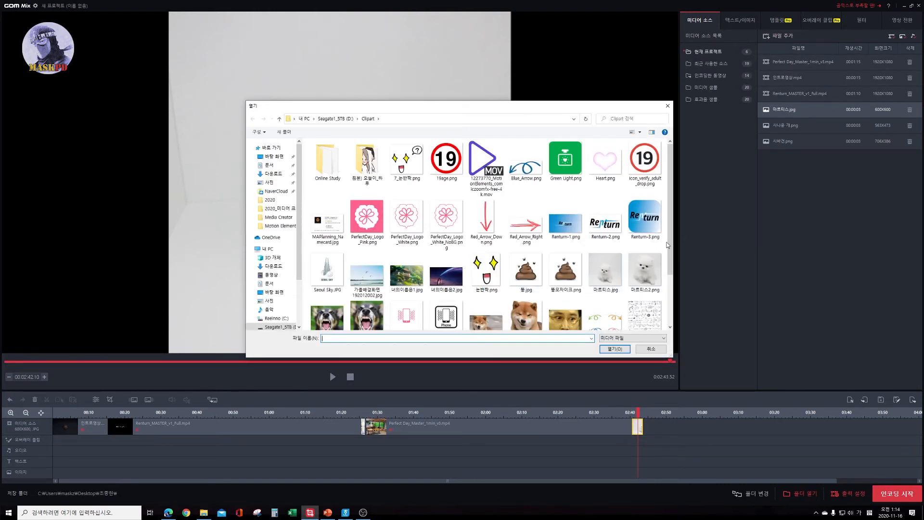
scroll(668, 245, "down", 2)
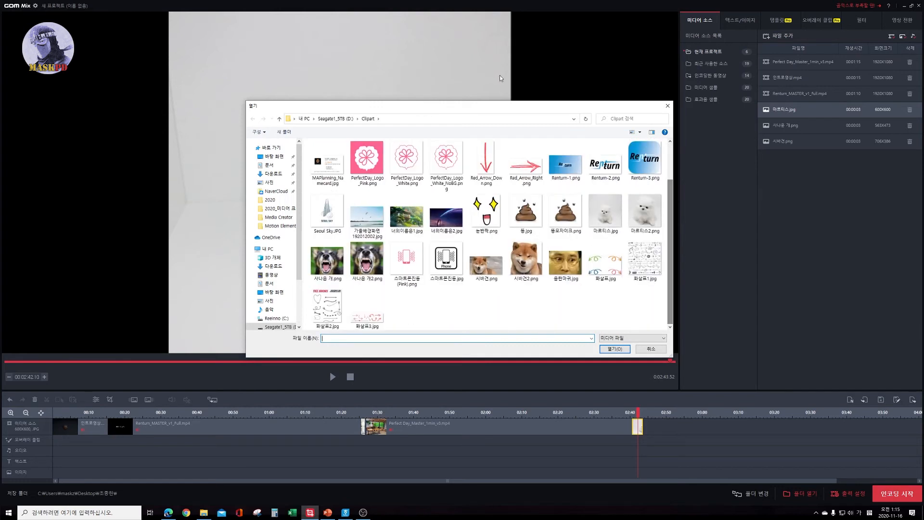
left_click_drag(486, 102, 487, 41)
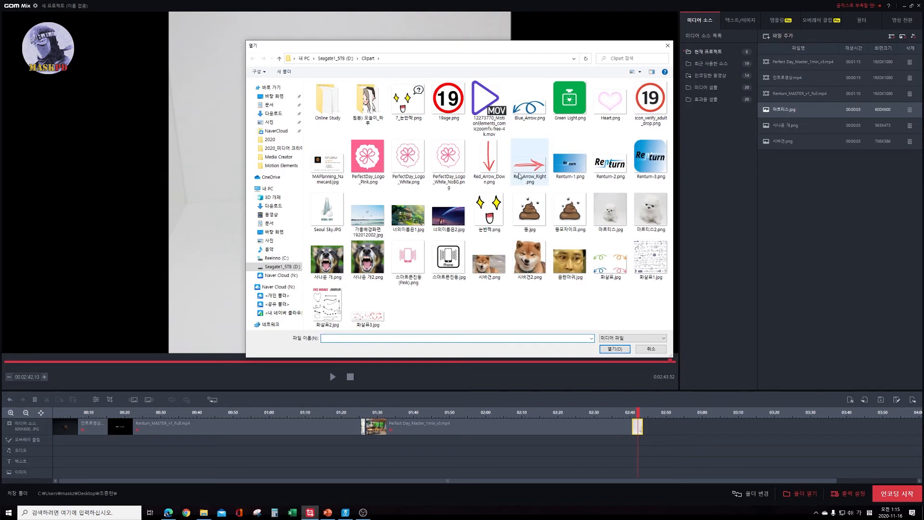
Select Renturn-1.png, 똥모자이크.png and the three landscape and anime images individually, and remove the first two from the selection.
left_click(569, 159)
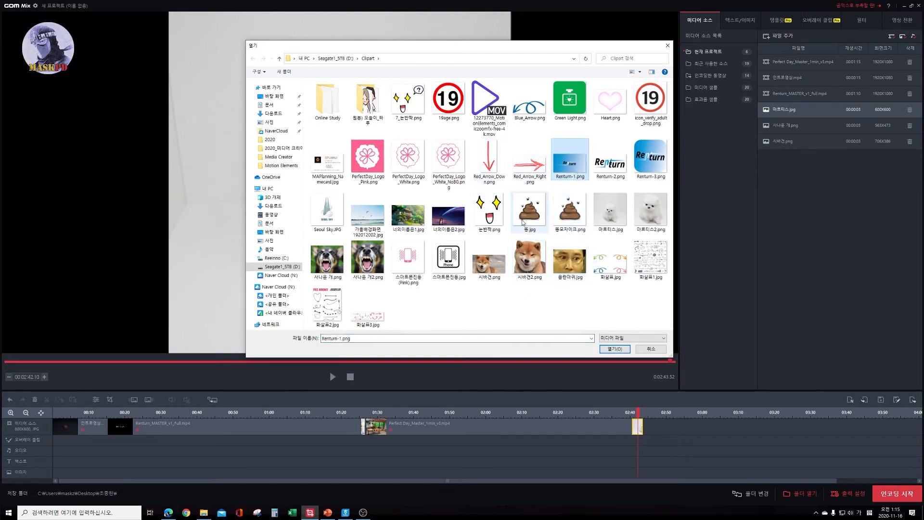
left_click(563, 215, "ctrl")
left_click(448, 214, "ctrl")
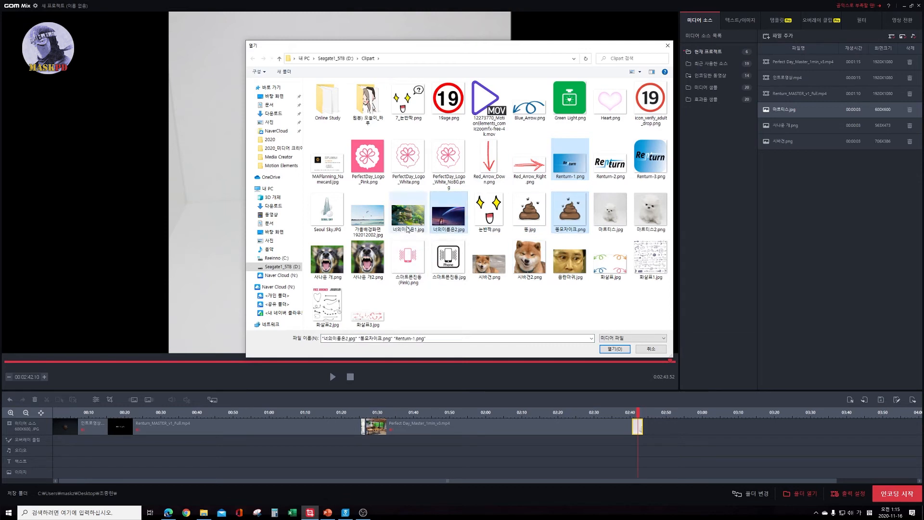
left_click(408, 214, "ctrl")
left_click(367, 212, "ctrl")
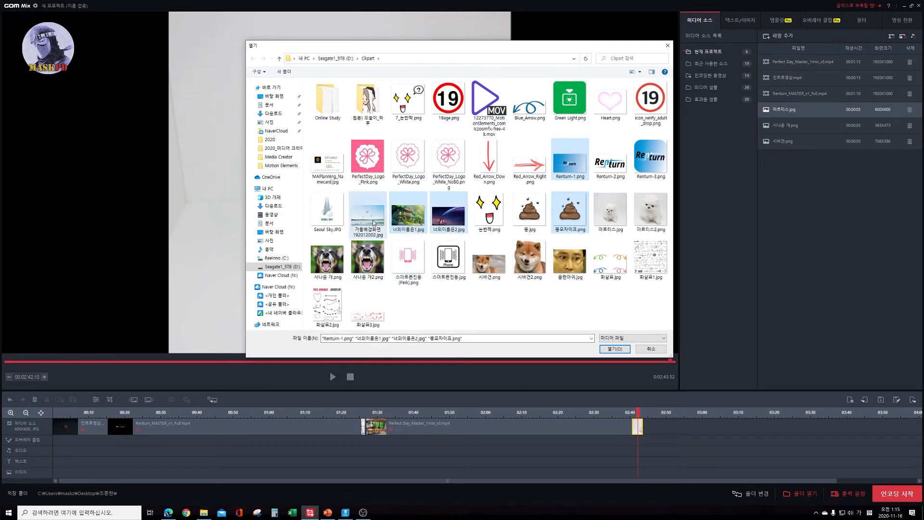
left_click(577, 232, "ctrl")
left_click(579, 170, "ctrl")
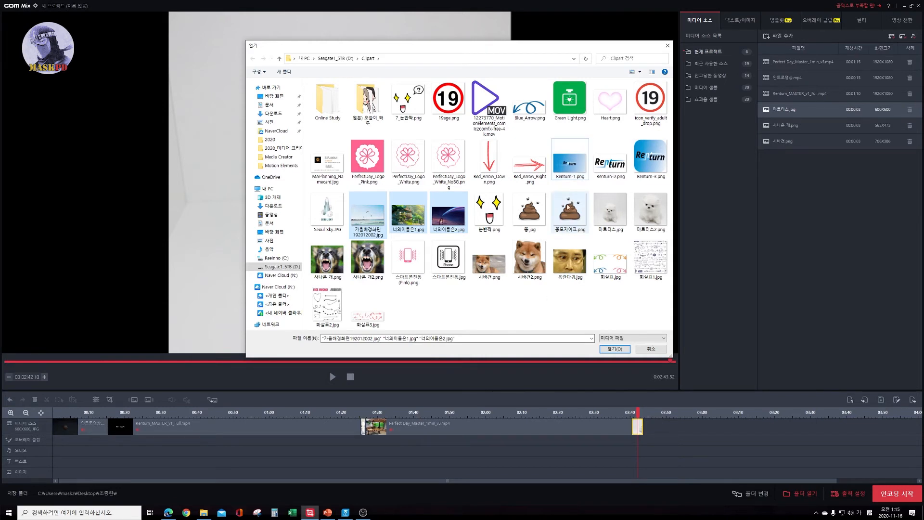
Try selecting the three neighbouring landscape and anime images with a selection box, and clear the selection.
left_click(489, 302)
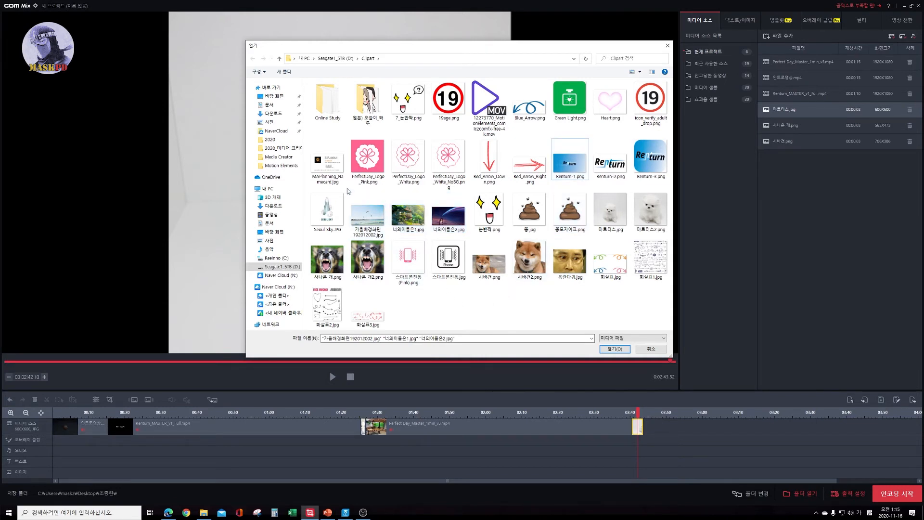
left_click_drag(347, 189, 453, 224)
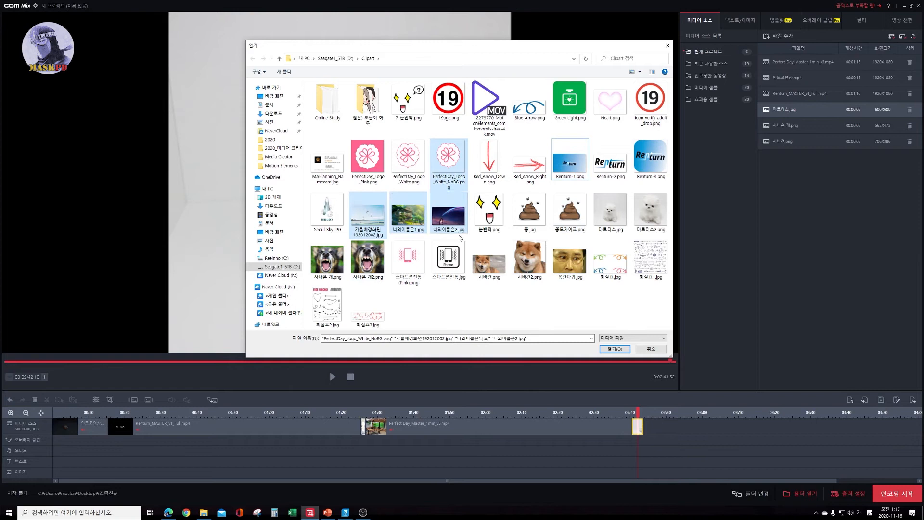
left_click(471, 308)
Import 가을배경화면192012002.jpg, 너의이름은1.jpg and 너의이름은2.jpg together into the media source list.
left_click(378, 229, "ctrl")
left_click(408, 217, "ctrl")
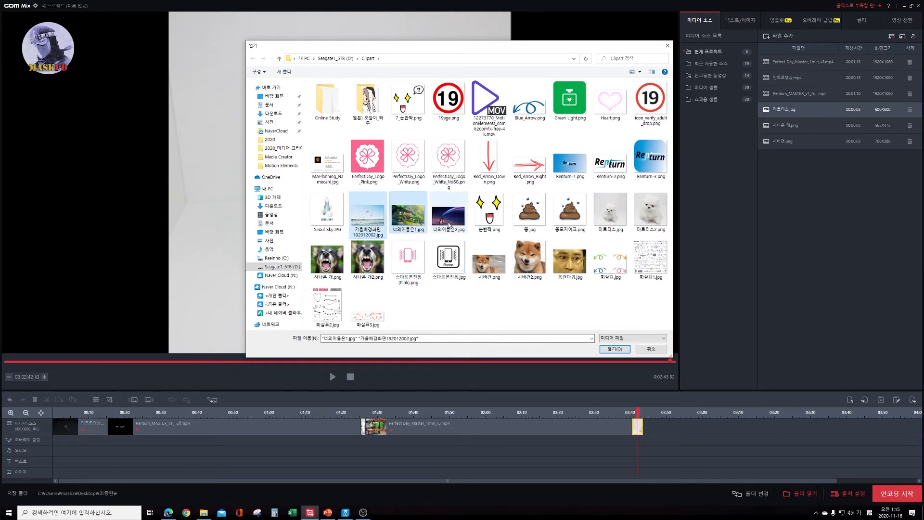
left_click(448, 216, "ctrl")
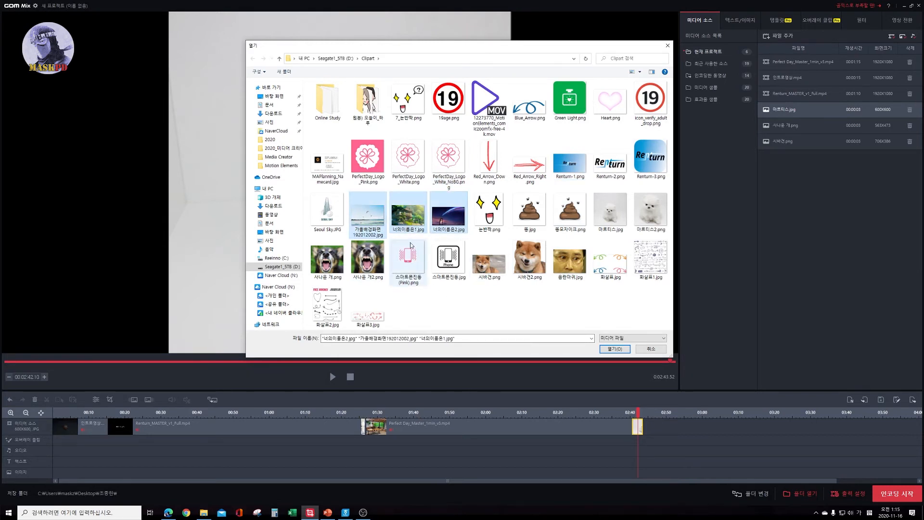
left_click(615, 349)
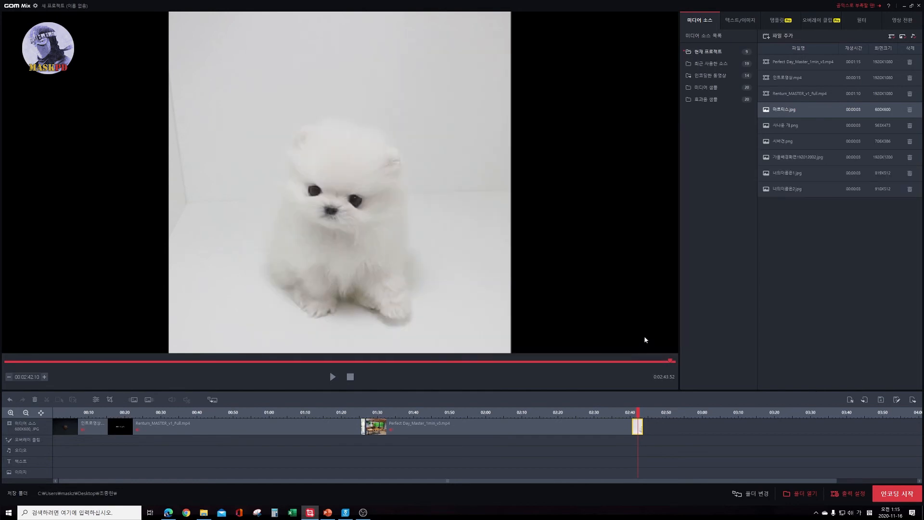
Place the three newly imported images together after the white dog image on the media source track and preview the added section.
left_click(767, 159)
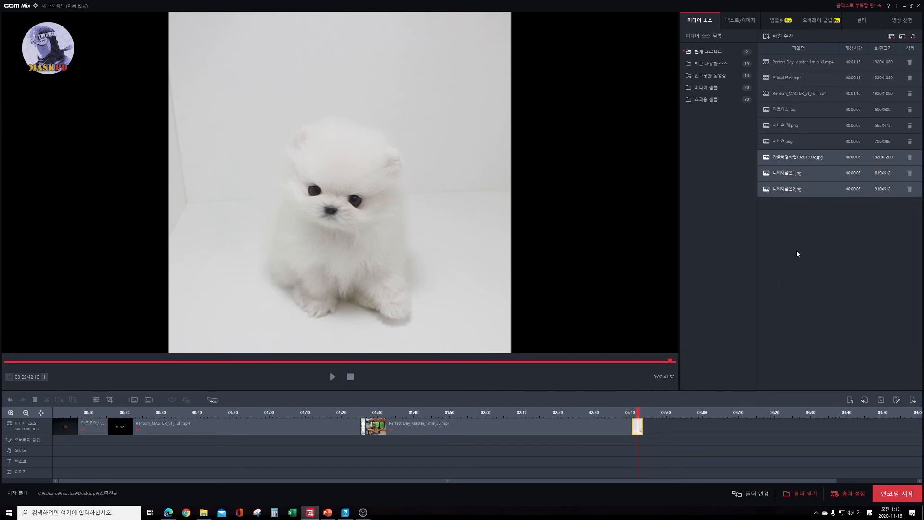
left_click(783, 193, "shift")
left_click_drag(768, 190, 680, 424)
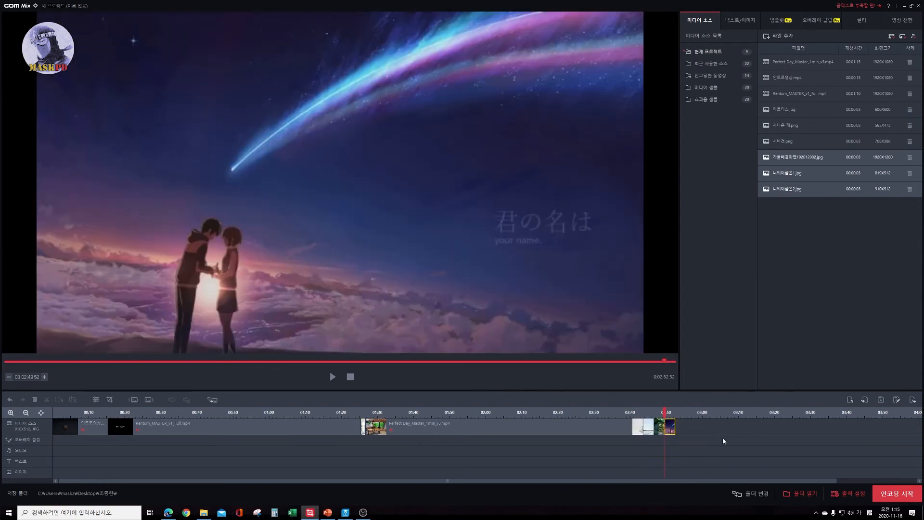
left_click(650, 413)
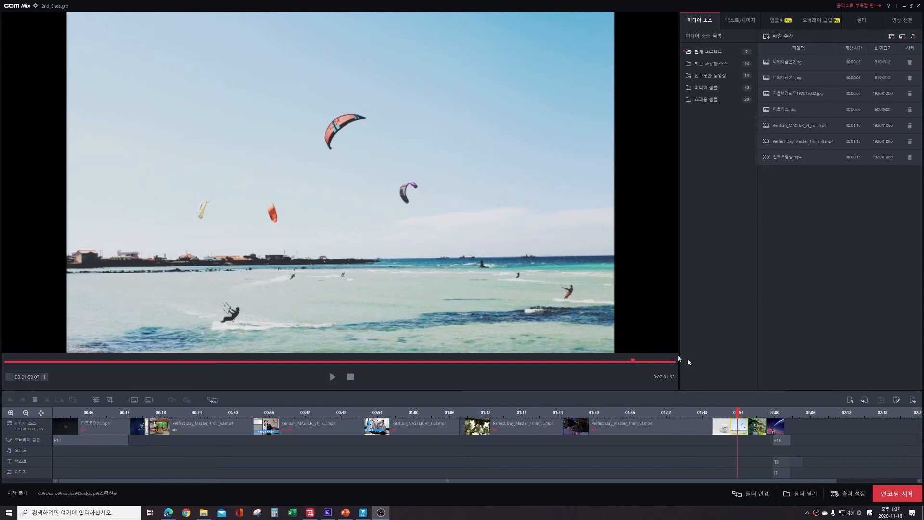
Save the project under the new name 3rd_class in the project folder on the desktop.
left_click(17, 6)
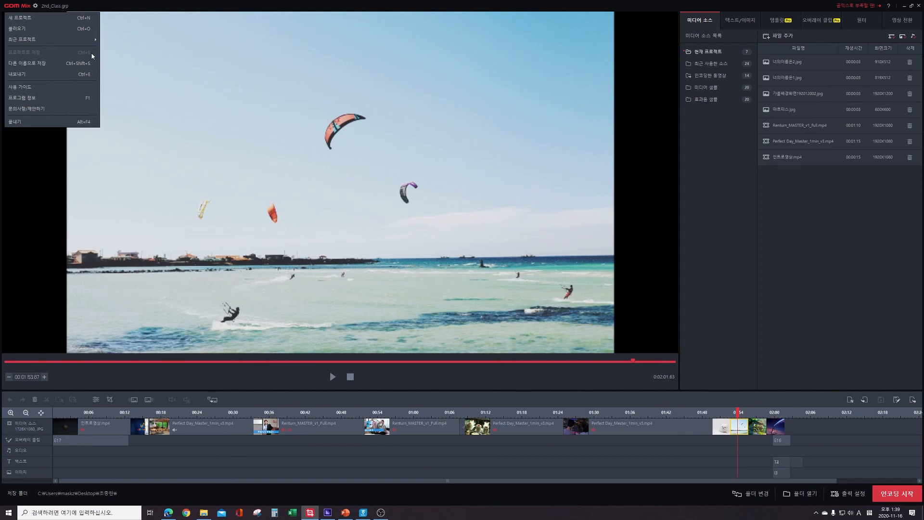
left_click(65, 66)
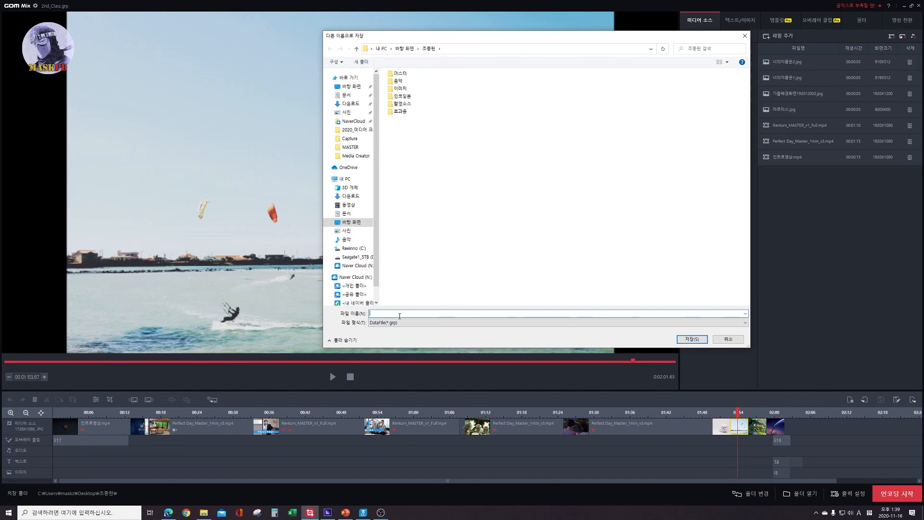
key("Hangul")
type("3rd_class")
left_click(692, 339)
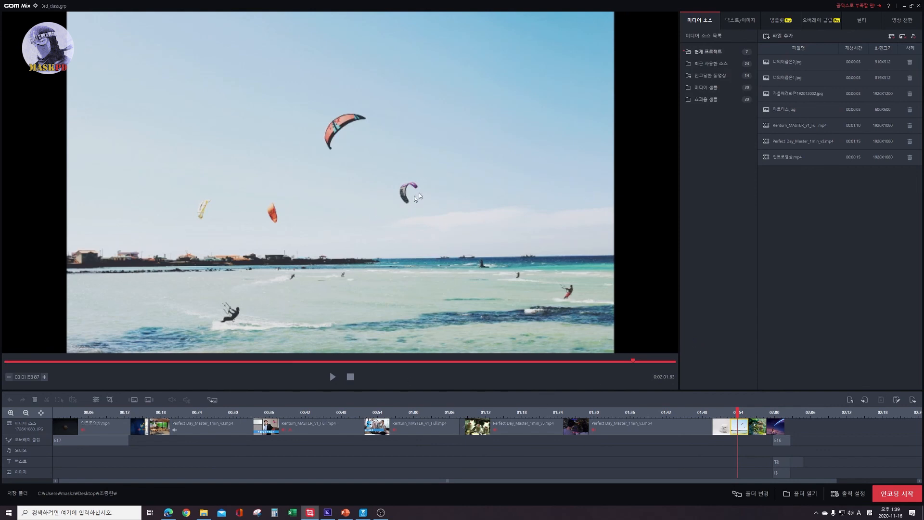
Check for 3rd_class.grp in the desktop project folder in File Explorer and close the window.
left_click(203, 512)
left_click(225, 102)
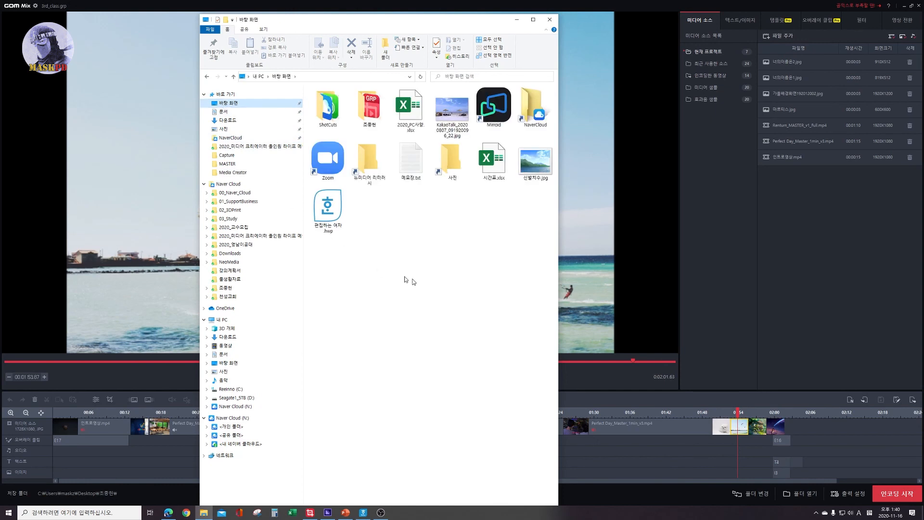
left_click(365, 109)
double_click(365, 108)
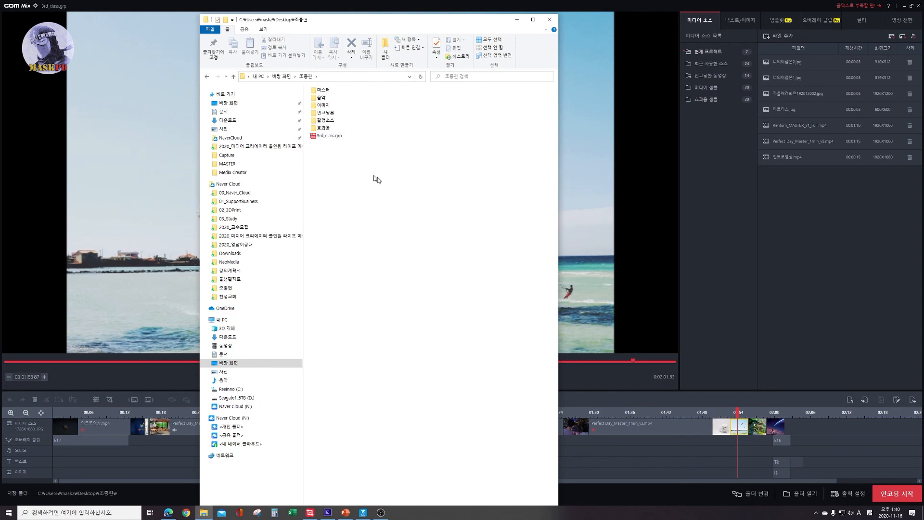
left_click(333, 139)
left_click(374, 213)
left_click(545, 21)
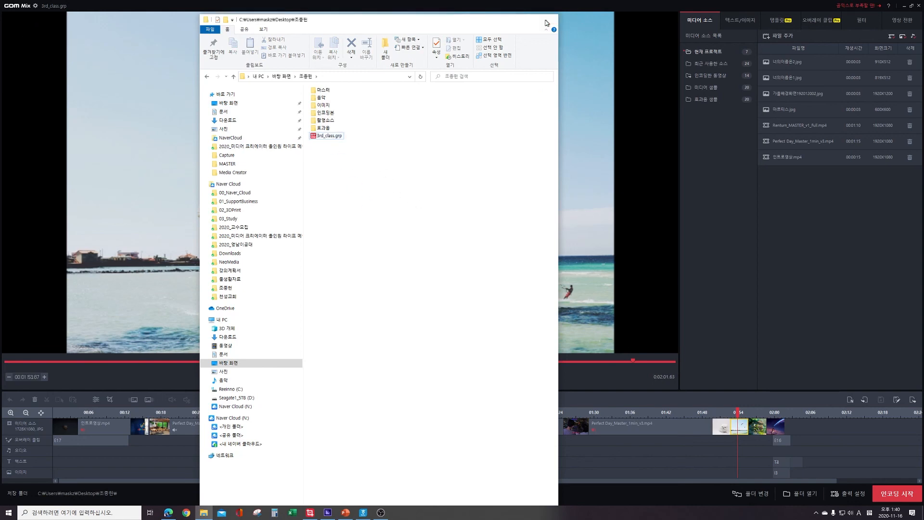
Open the saved project 3rd_class.grp from the project folder.
left_click(12, 7)
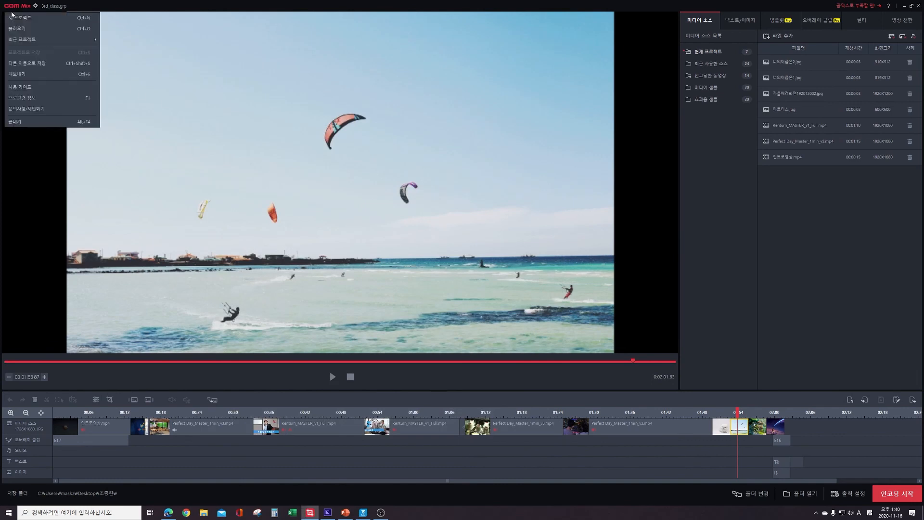
left_click(17, 29)
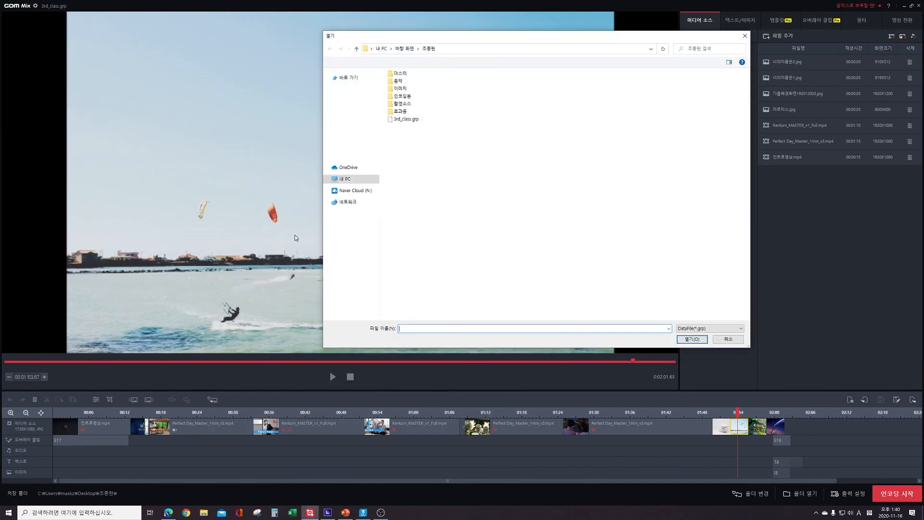
double_click(500, 302)
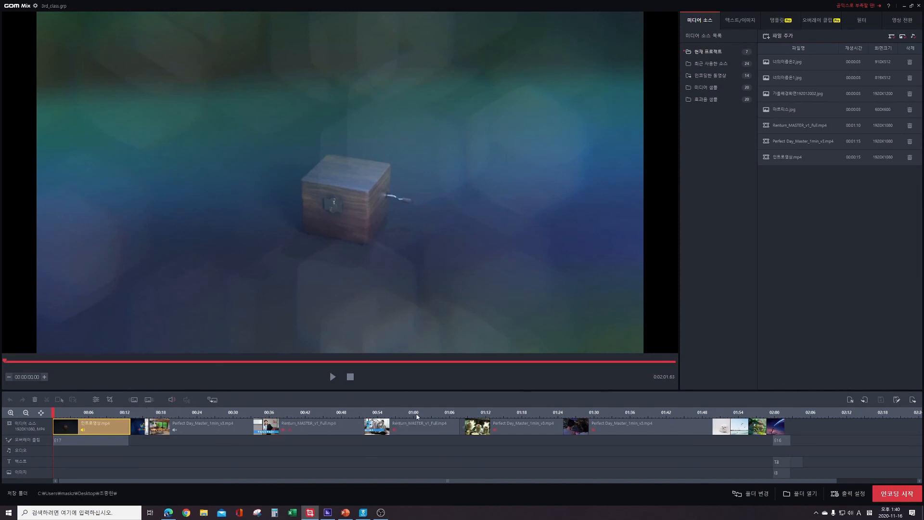
Look at the list of recent projects and close it without opening one.
left_click(21, 6)
mouse_move(27, 41)
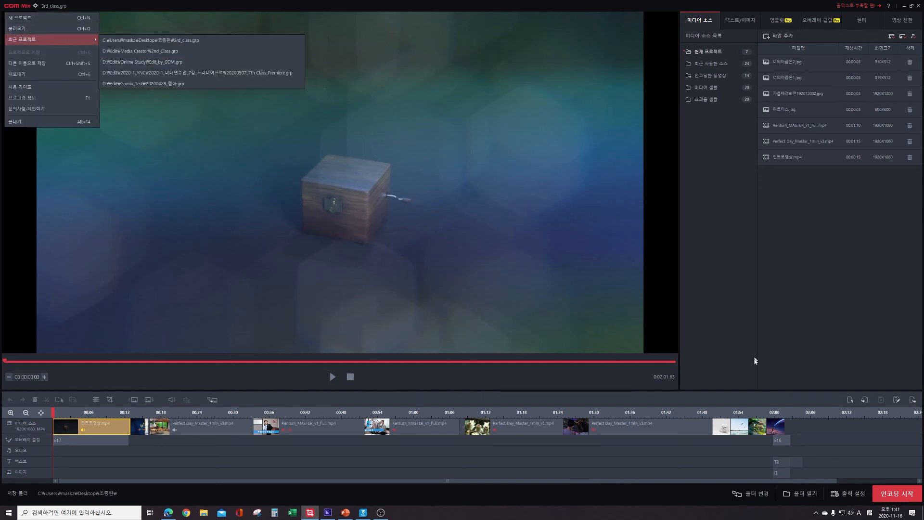
left_click(768, 371)
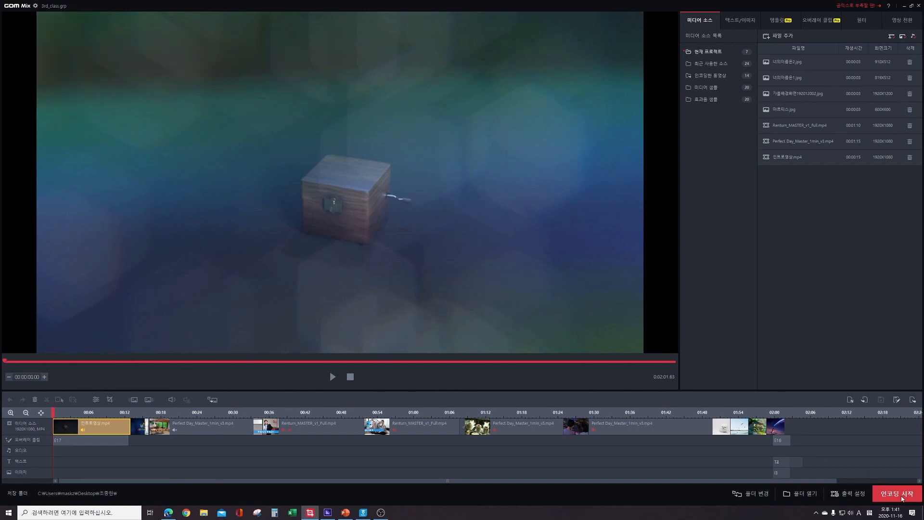